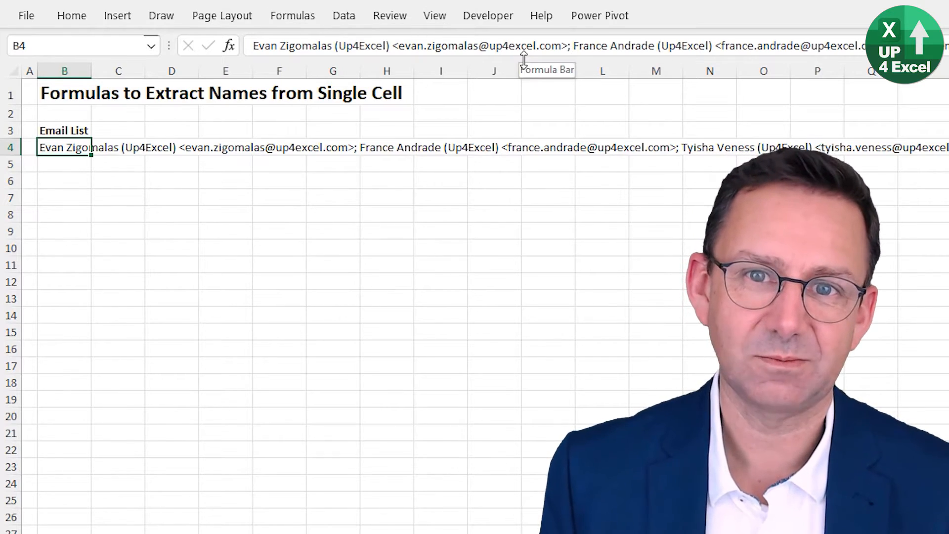
# Expand the formula bar to view the full email list held in cell B4
pyautogui.moveTo(522, 57); pyautogui.dragTo(551, 528)
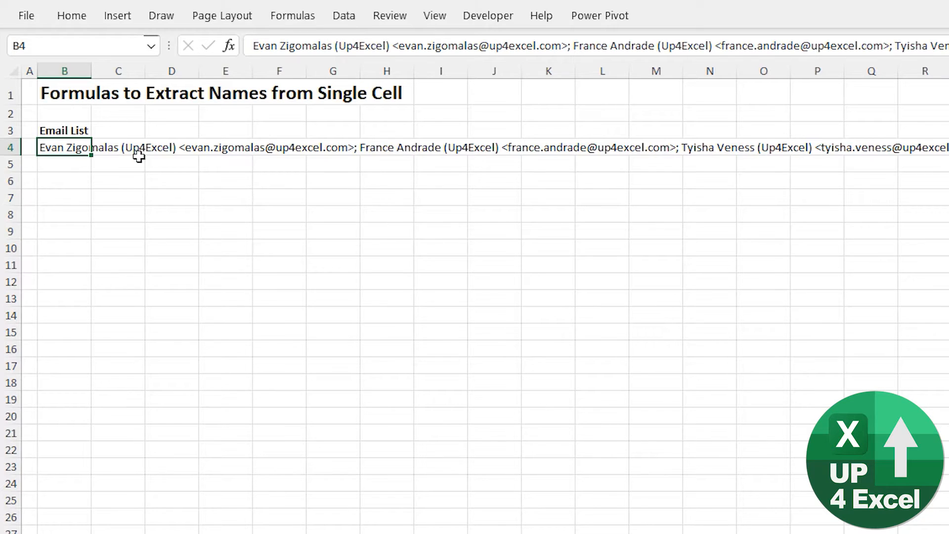
# Enter the formula =TEXTSPLIT(B4,";") in cell B7 to split the email list at its semicolons across columns
pyautogui.click(66, 196)
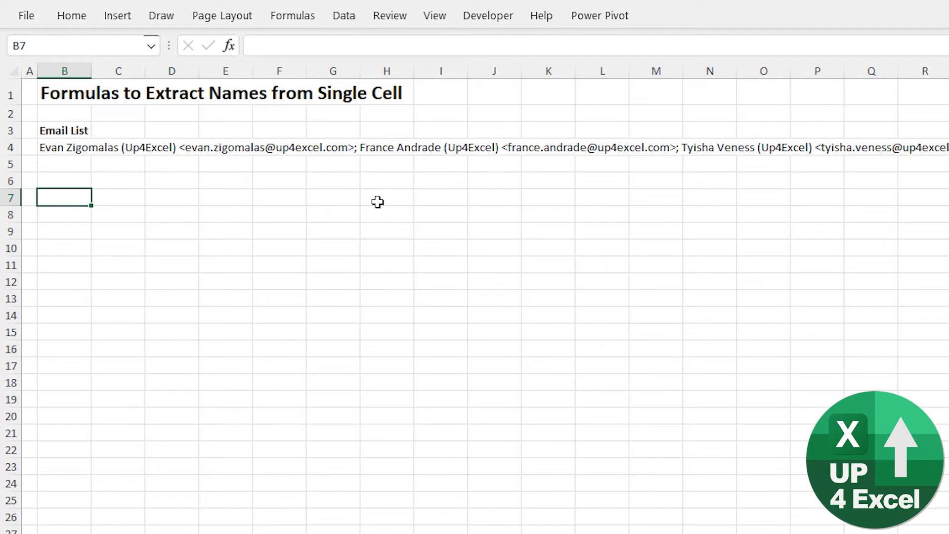
pyautogui.write('=te')
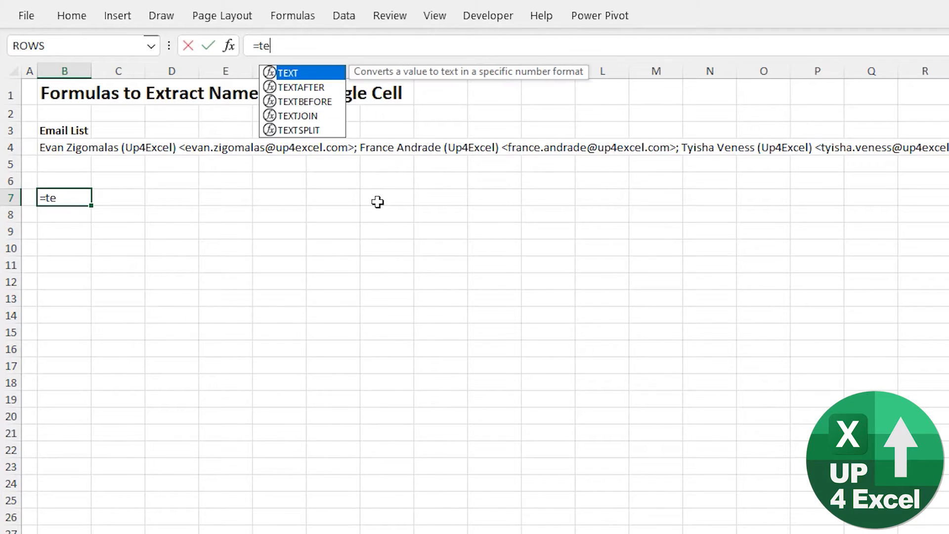
pyautogui.press('Down')
pyautogui.press('Down')
pyautogui.press('Down')
pyautogui.press('Down')
pyautogui.press('Tab')
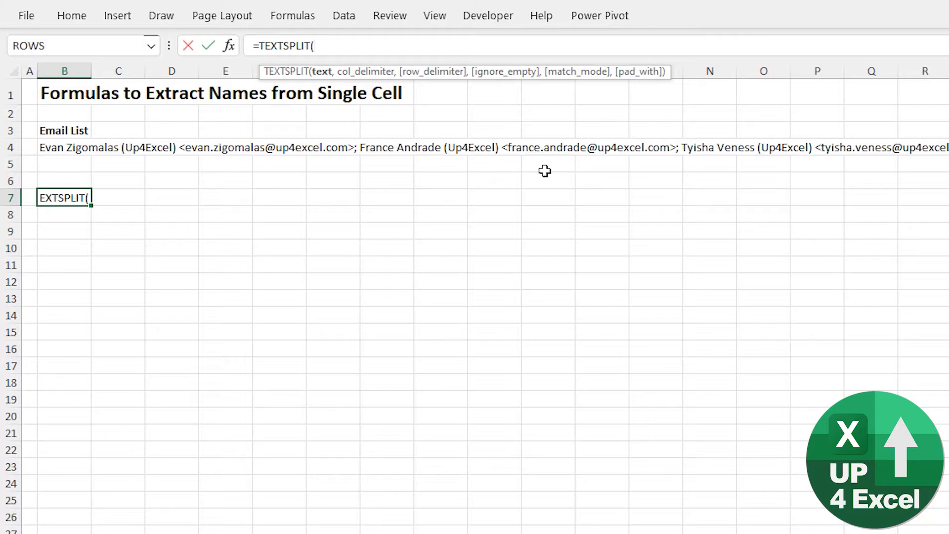
pyautogui.click(73, 148)
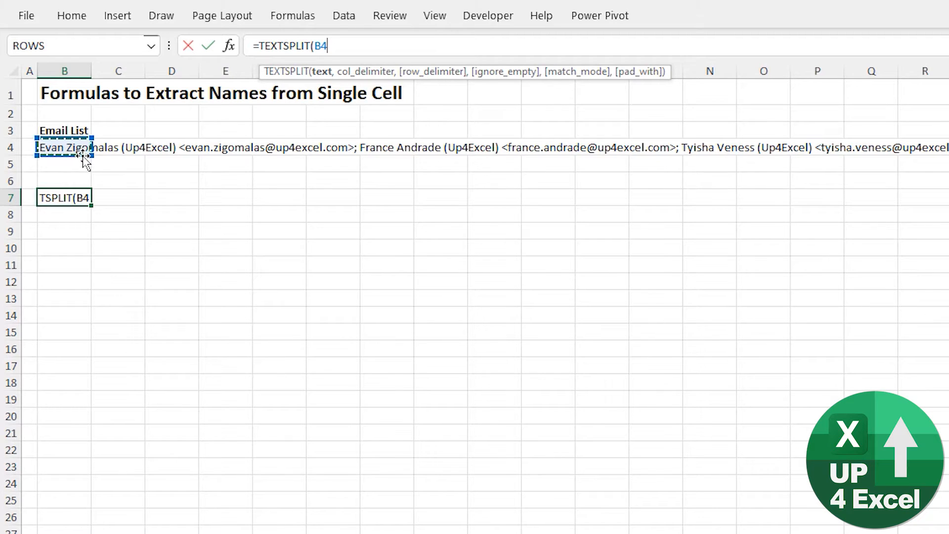
pyautogui.click(377, 41)
pyautogui.write(',"')
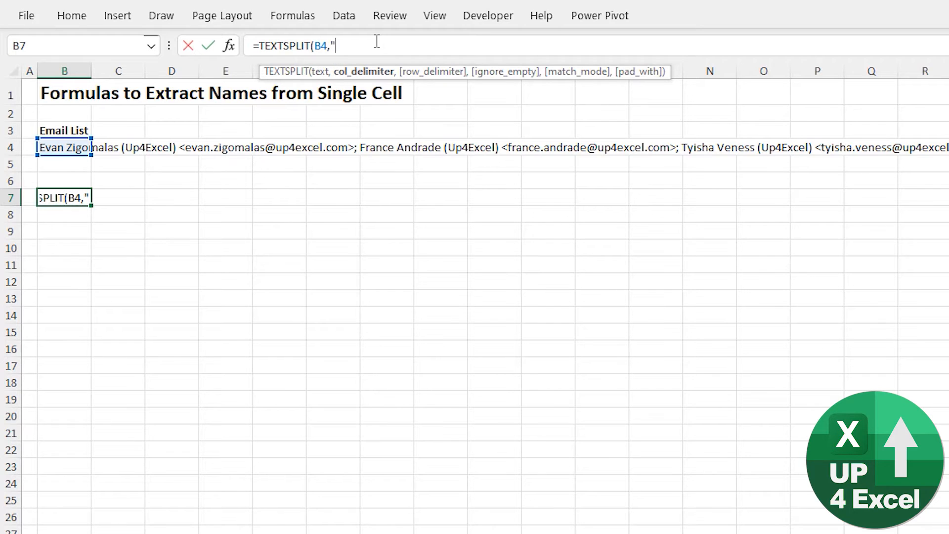
pyautogui.write(';")')
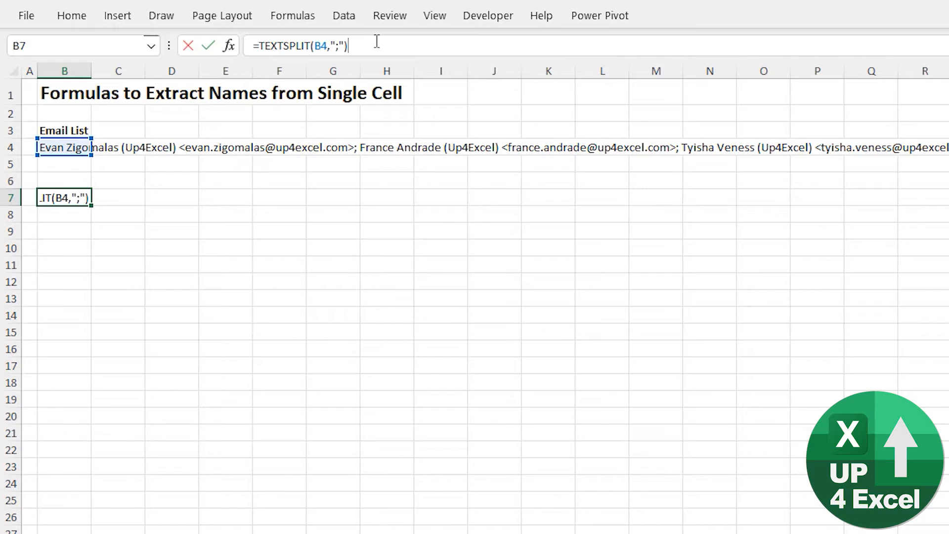
pyautogui.press('Return')
pyautogui.press('Up')
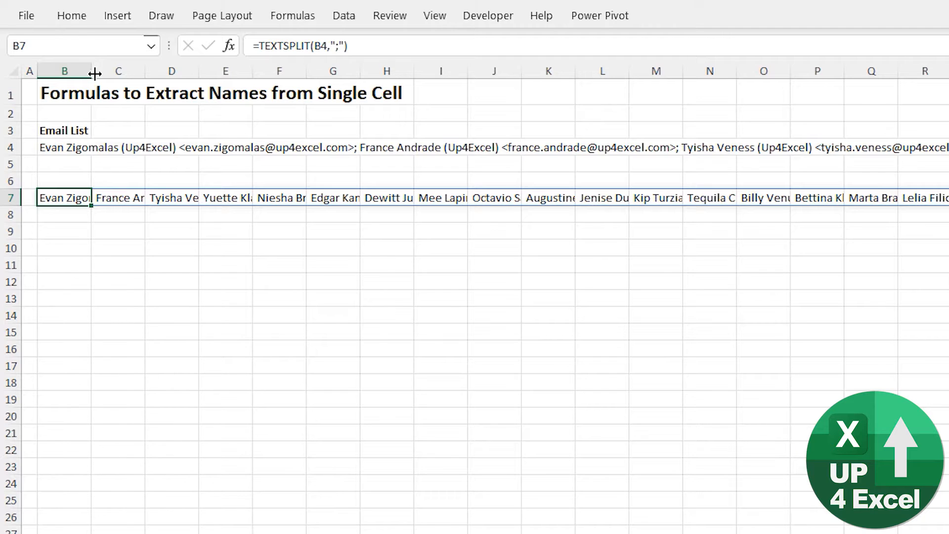
# Temporarily widen column B to inspect the split entries in row 7, and undo the widening
pyautogui.moveTo(91, 71); pyautogui.dragTo(375, 75)
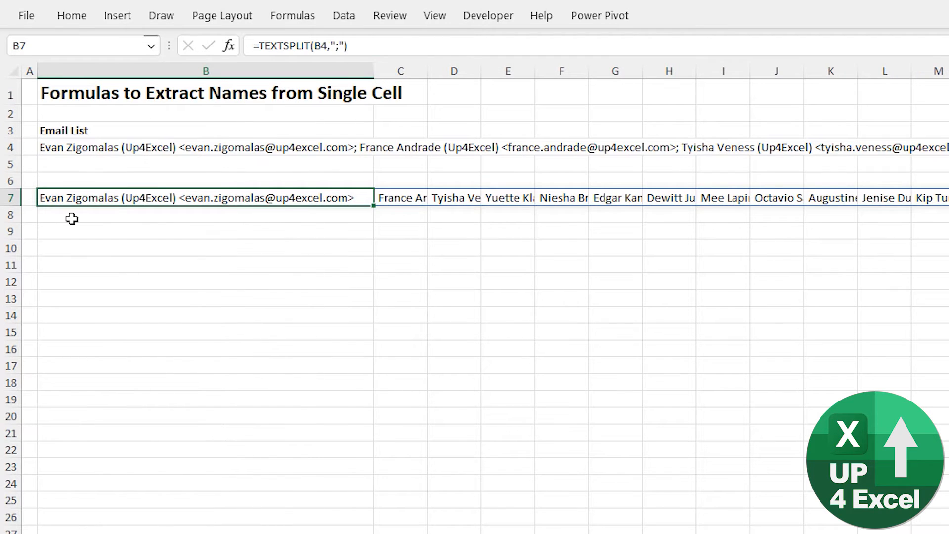
pyautogui.click(404, 197)
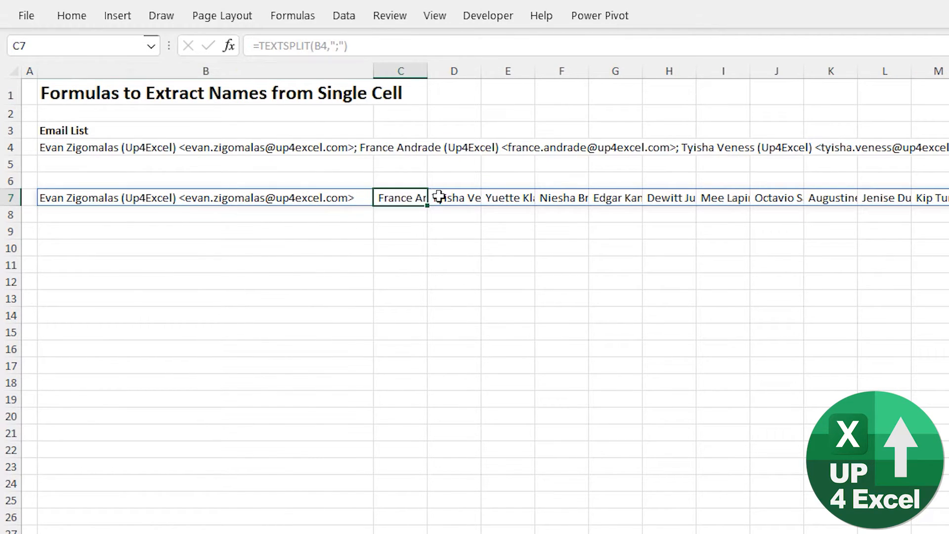
pyautogui.click(445, 197)
pyautogui.click(365, 198)
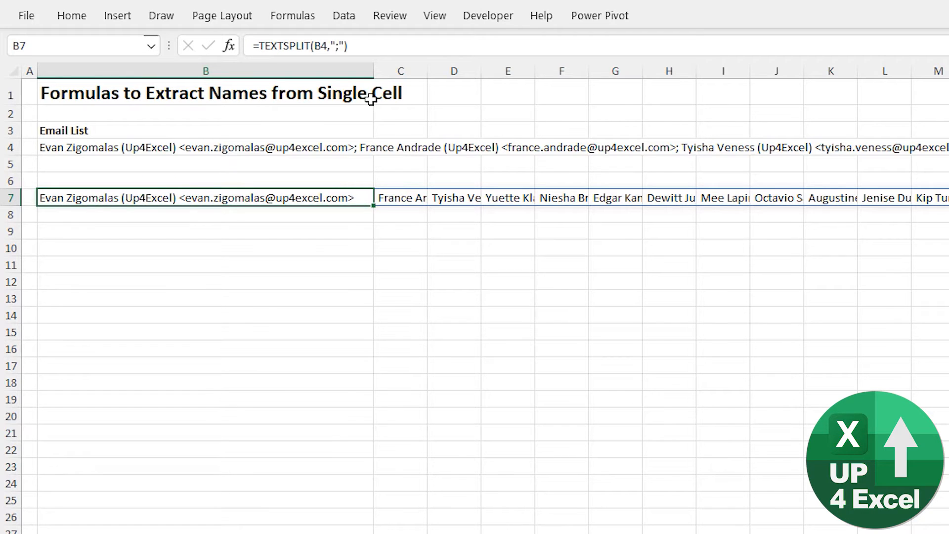
pyautogui.hotkey('ctrl', 'z')
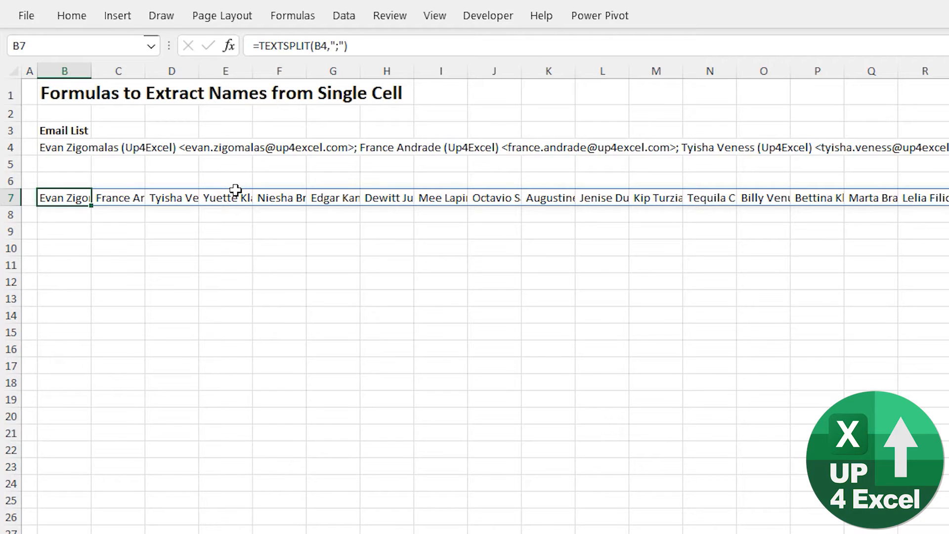
# Wrap the B7 formula in TRANSPOSE so it reads =TRANSPOSE(TEXTSPLIT(B4,";")) and lists the entries down column B
pyautogui.click(256, 45)
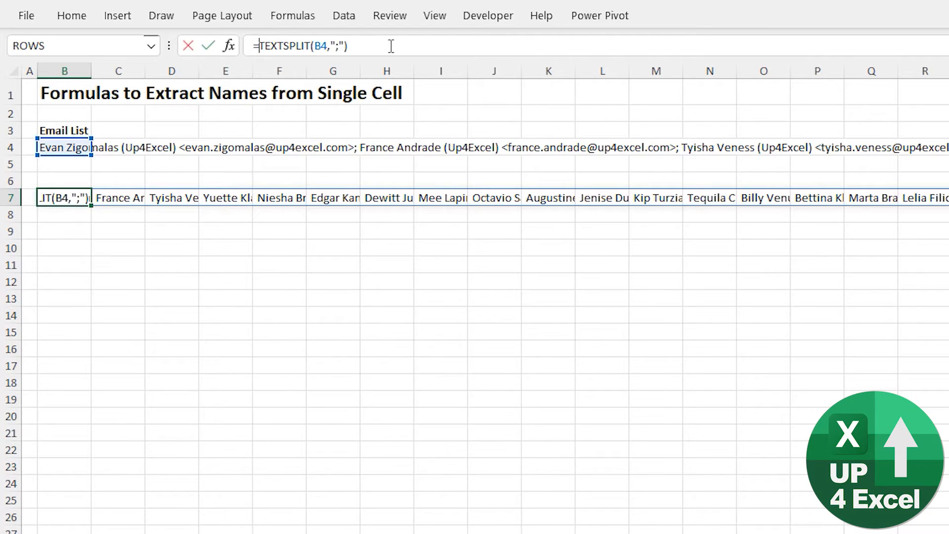
pyautogui.write('trans')
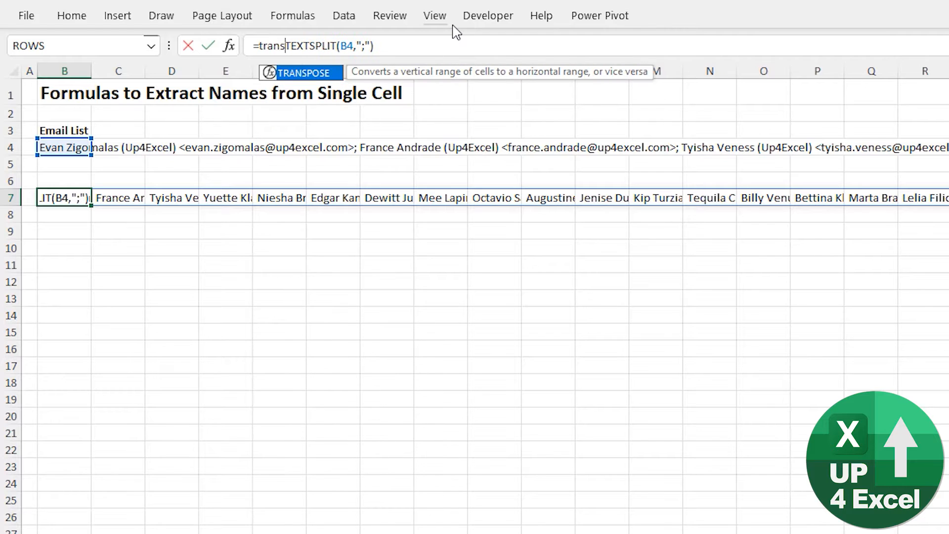
pyautogui.press('Tab')
pyautogui.press('End')
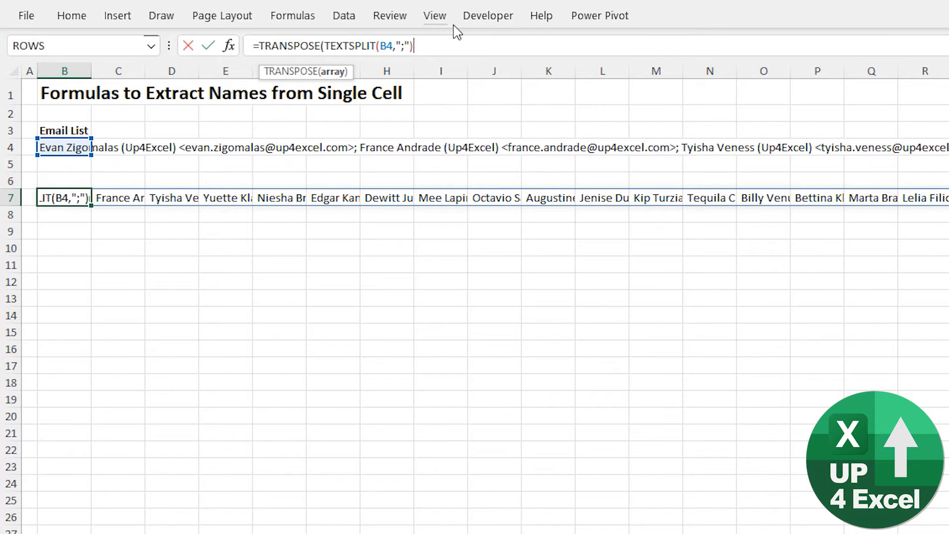
pyautogui.write(')')
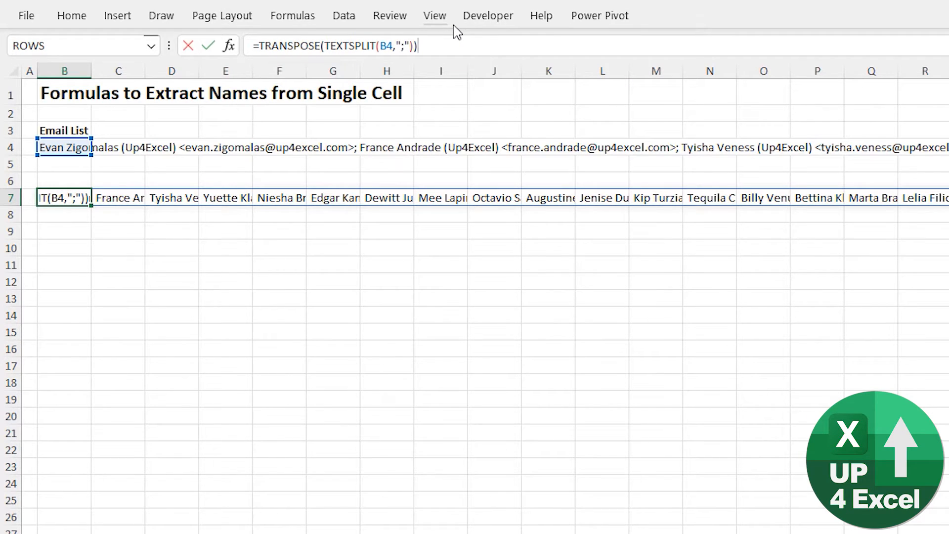
pyautogui.press('Return')
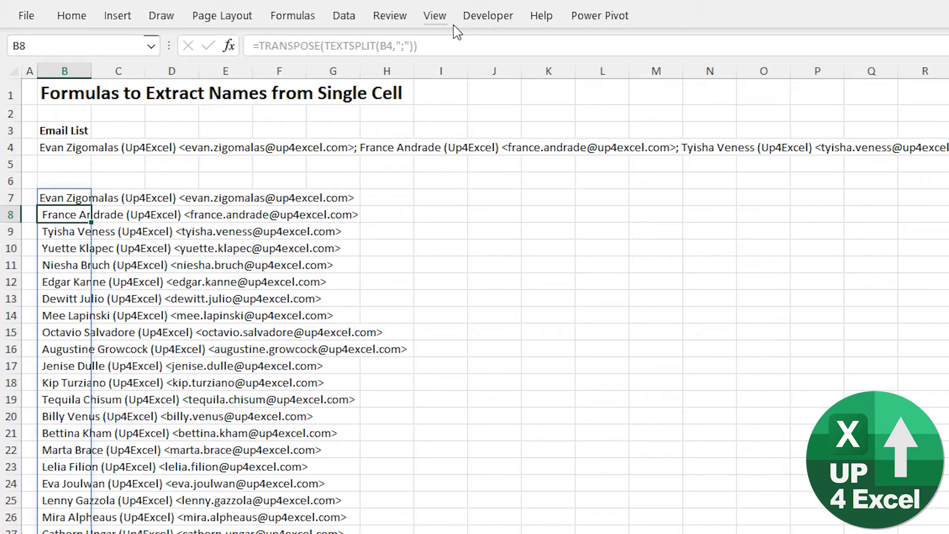
# Look through the list spilled down column B and examine at higher zoom how the starts of its entries align
pyautogui.scroll(-20, 116, 460)
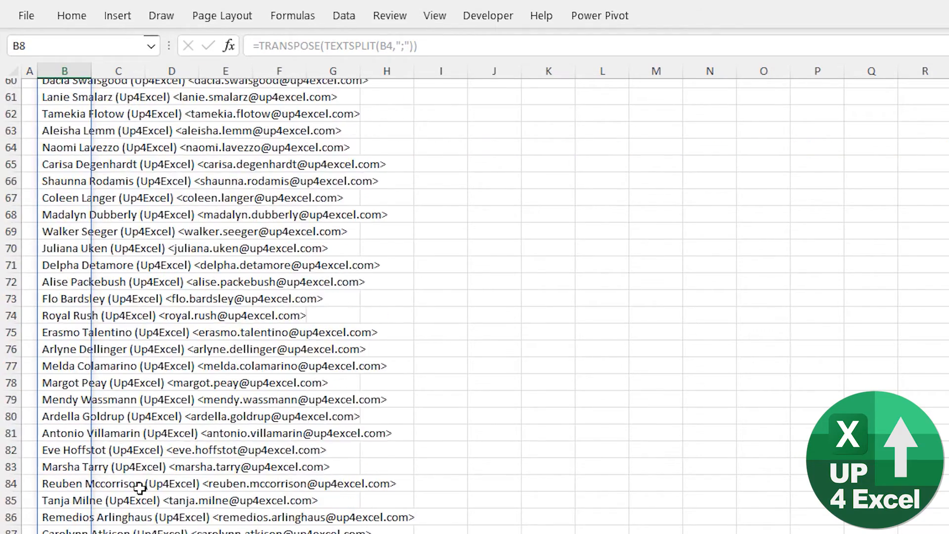
pyautogui.scroll(20, 140, 487)
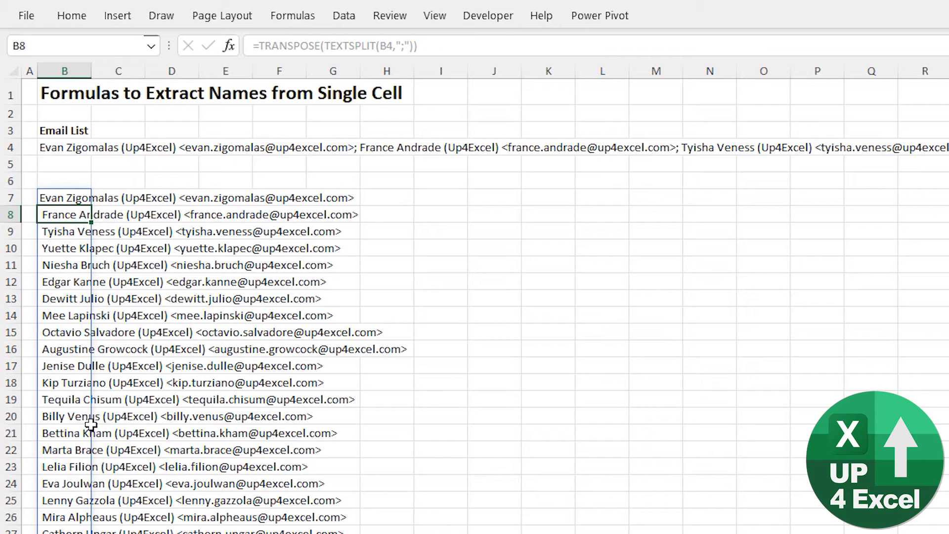
pyautogui.press('Up')
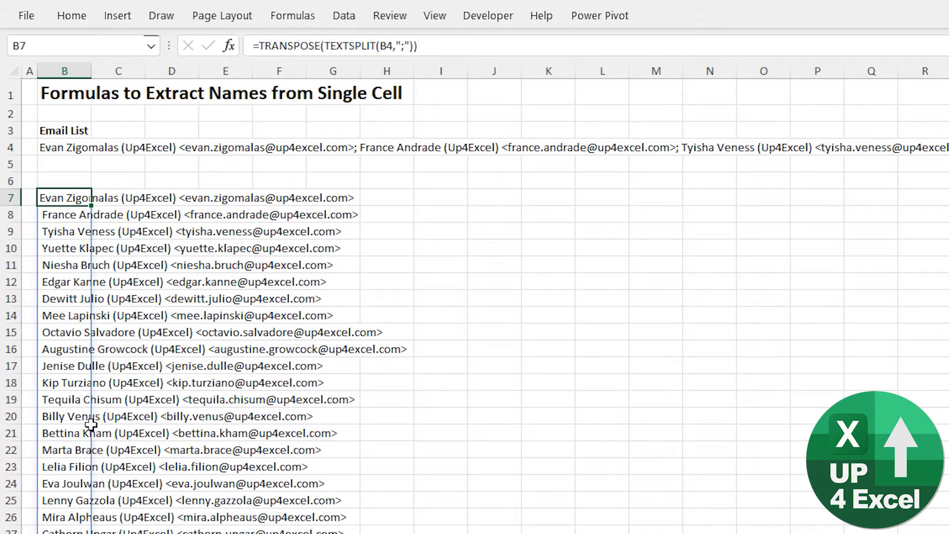
pyautogui.press('Down')
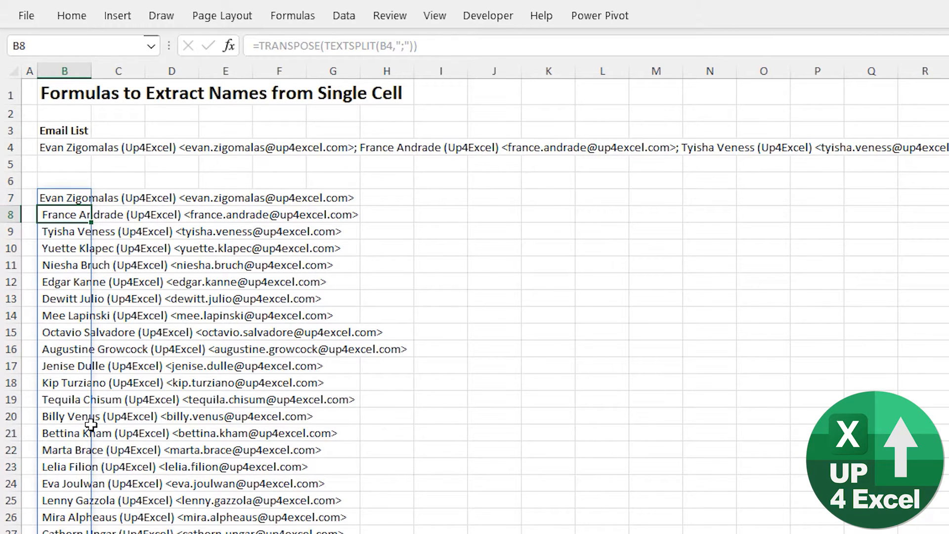
pyautogui.keyDown('ctrl'); pyautogui.scroll(5, 90, 424); pyautogui.keyUp('ctrl')
pyautogui.press('Down')
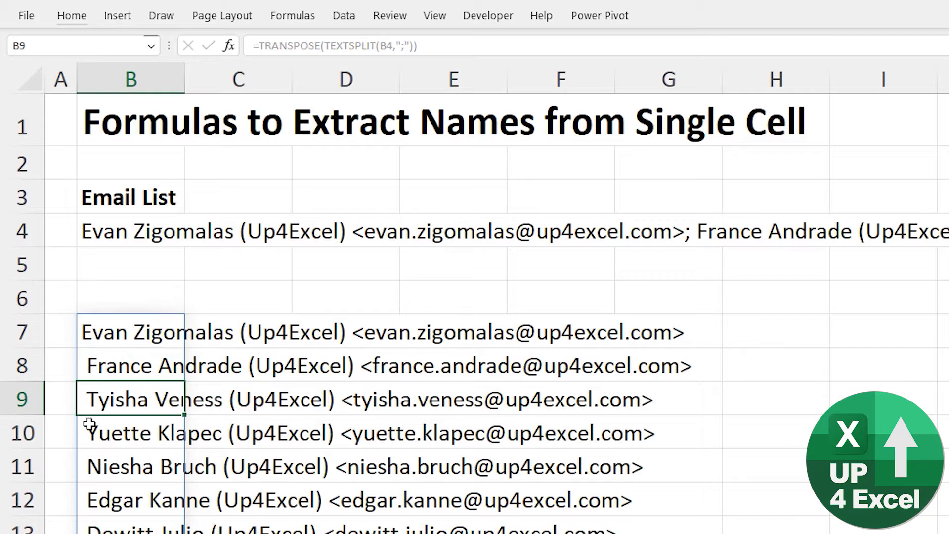
pyautogui.press('Up')
pyautogui.press('Up')
pyautogui.press('Down')
pyautogui.press('Down')
pyautogui.press('Down')
pyautogui.press('Down')
pyautogui.press('Down')
pyautogui.press('Down')
pyautogui.press('Down')
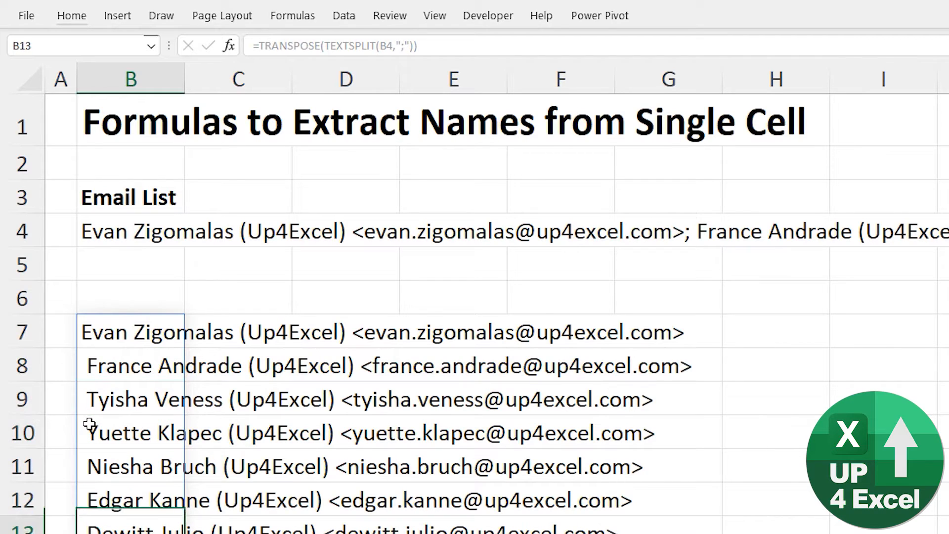
pyautogui.press('Up')
pyautogui.press('Up')
pyautogui.press('Up')
pyautogui.press('Up')
pyautogui.press('Up')
pyautogui.press('Up')
pyautogui.press('Up')
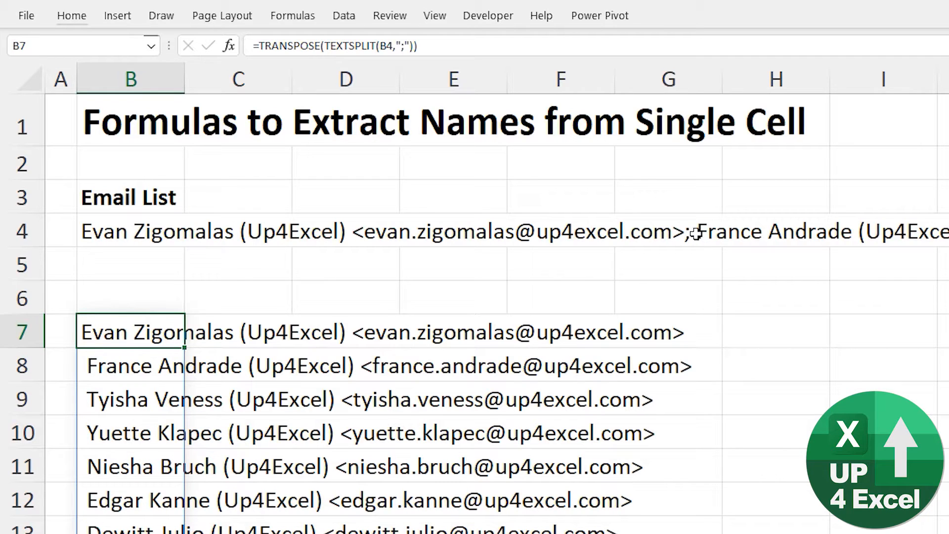
# Change the TEXTSPLIT delimiter in B7 to a semicolon followed by a space, "; ", to drop the leading spaces
pyautogui.click(404, 46)
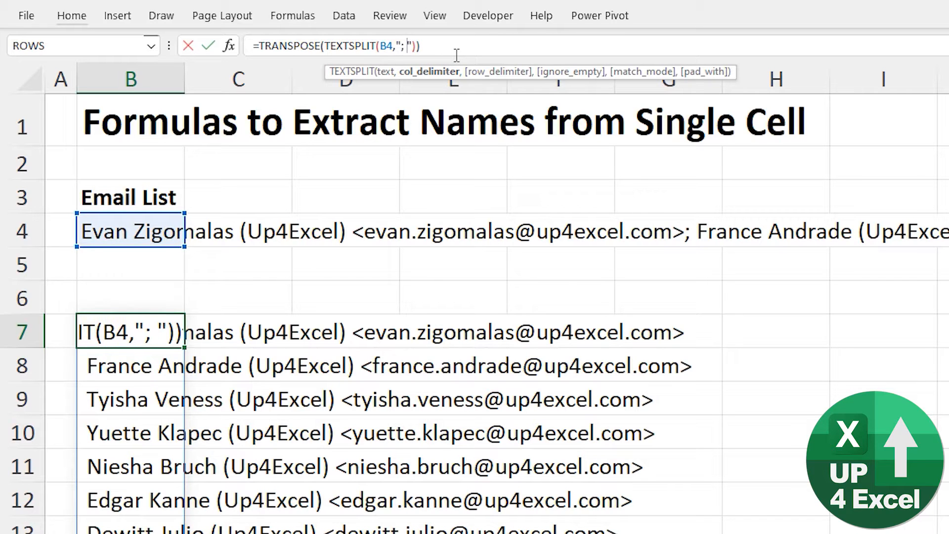
pyautogui.press('Return')
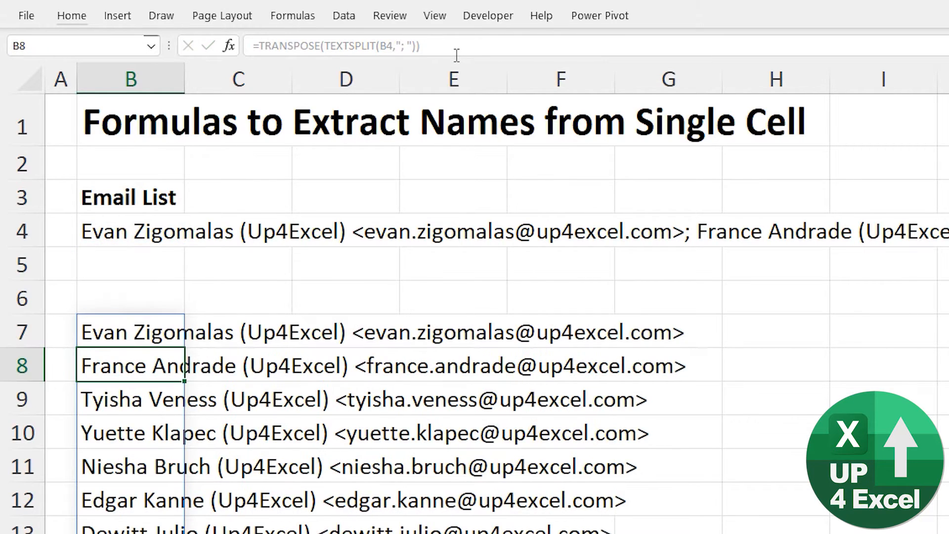
pyautogui.keyDown('ctrl'); pyautogui.scroll(-5, 456, 55); pyautogui.keyUp('ctrl')
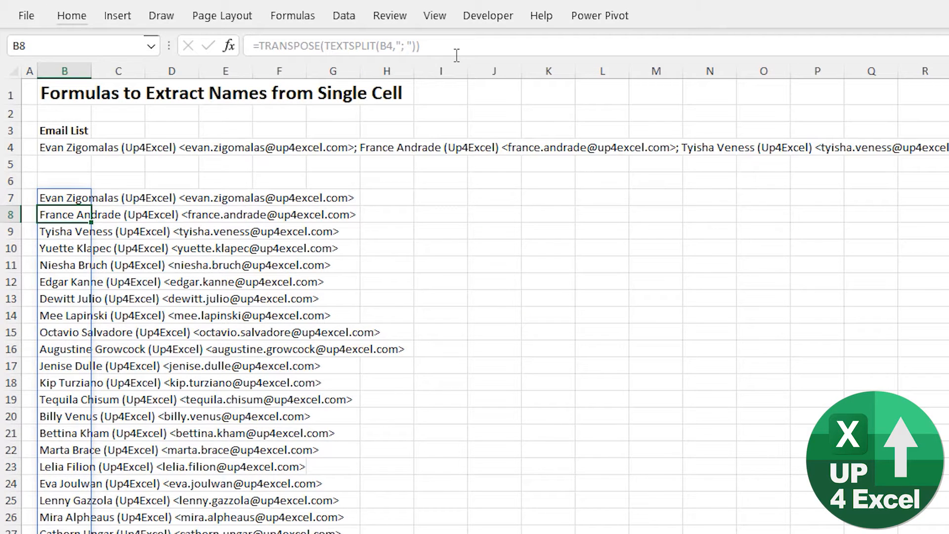
# Enter =FIND("<",B7#) in C7 to locate the opening angle bracket in every entry of the spilled list
pyautogui.press('Up')
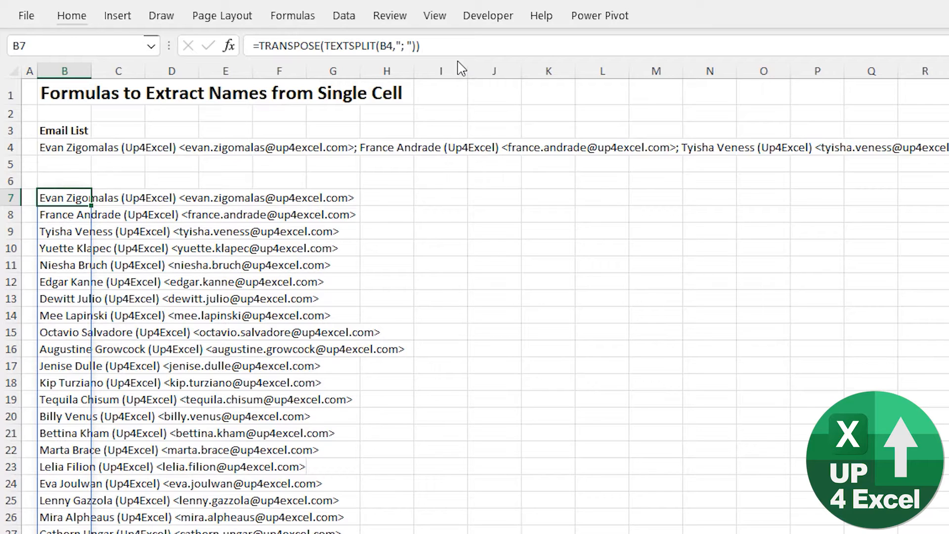
pyautogui.press('Right')
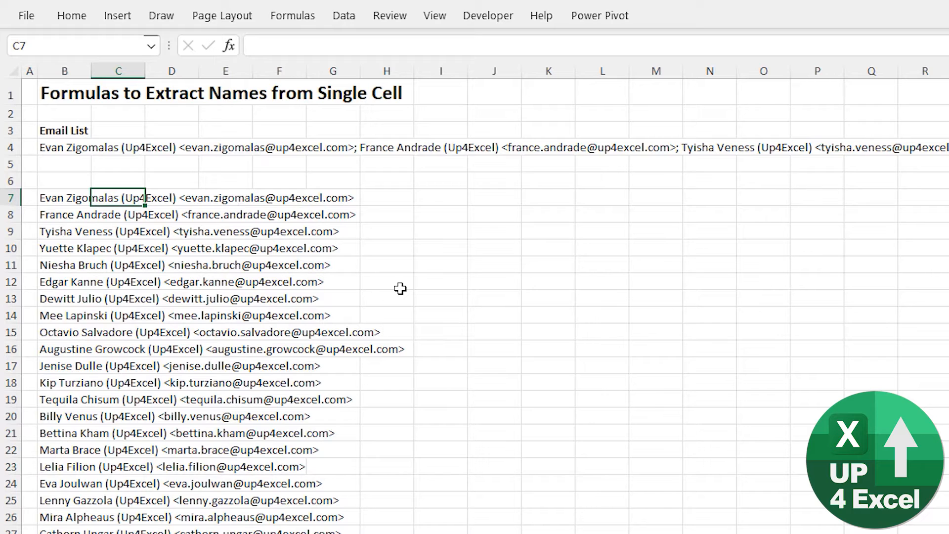
pyautogui.write('=find')
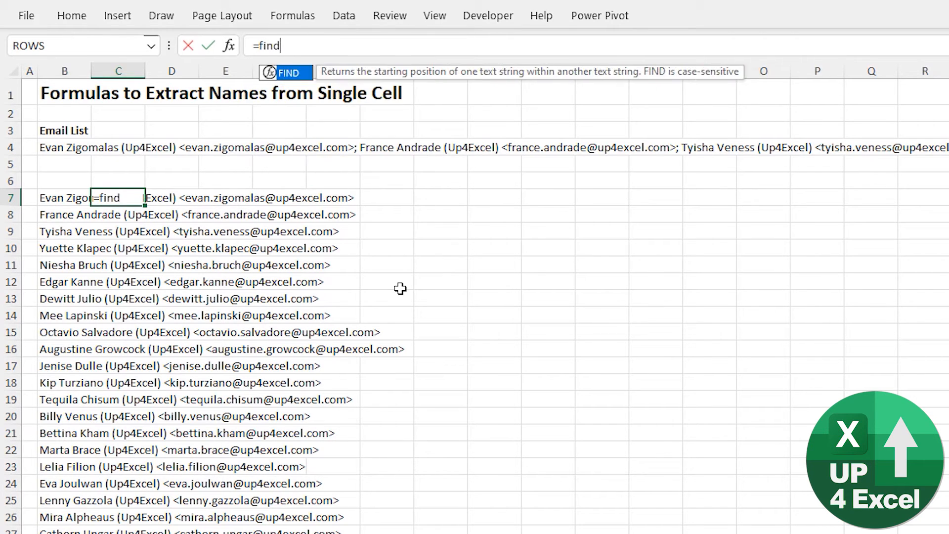
pyautogui.write('("<')
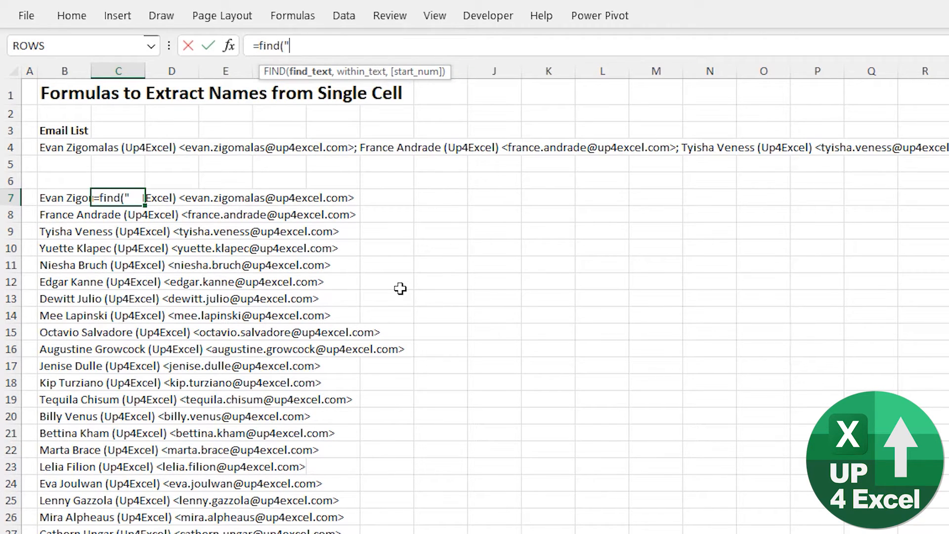
pyautogui.write('",')
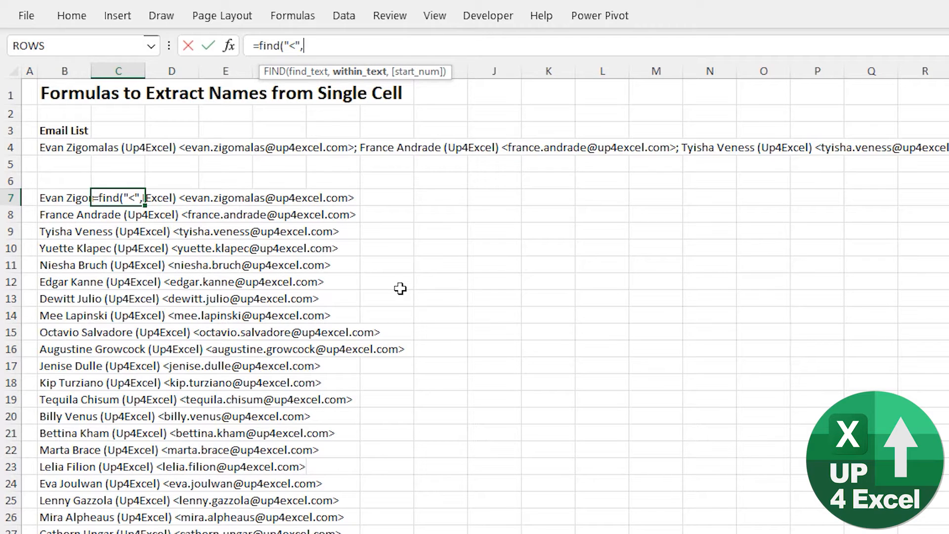
pyautogui.click(59, 200)
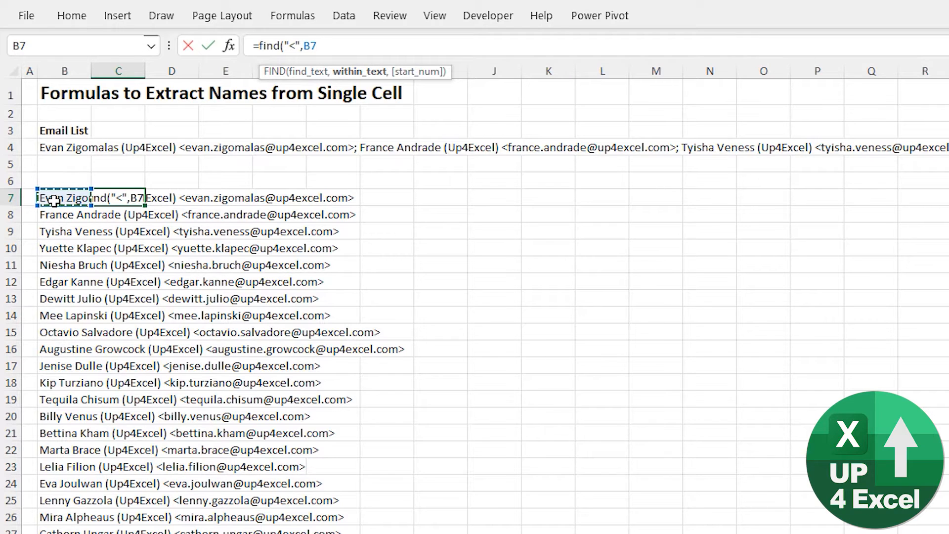
pyautogui.write('#')
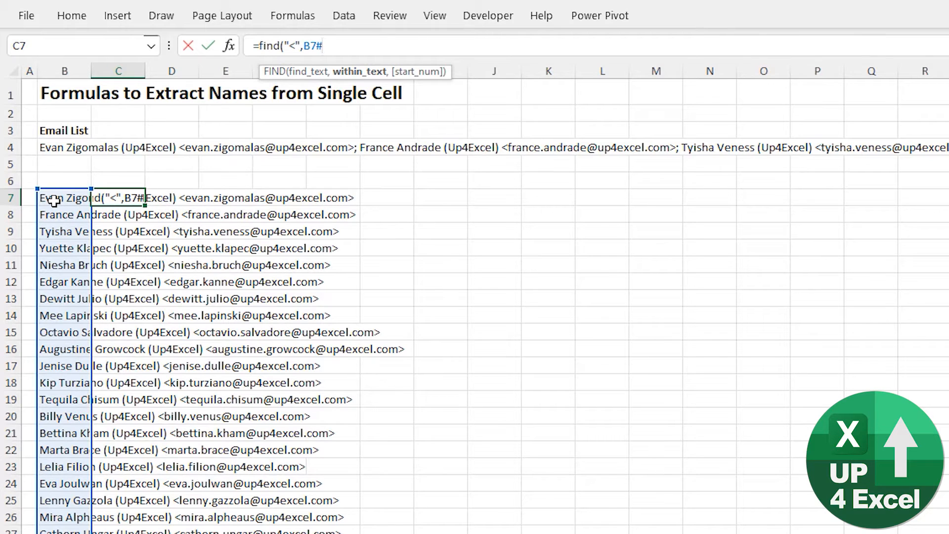
pyautogui.write(')')
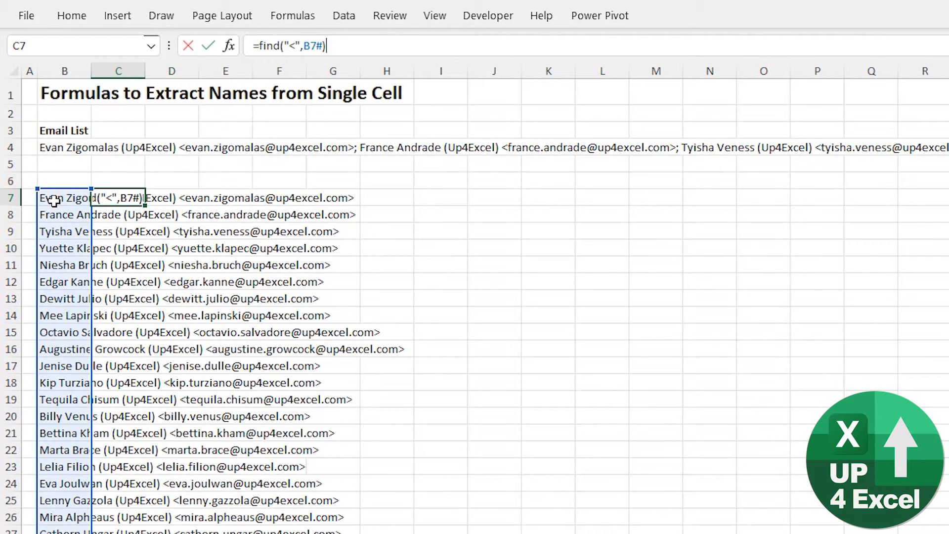
pyautogui.press('Return')
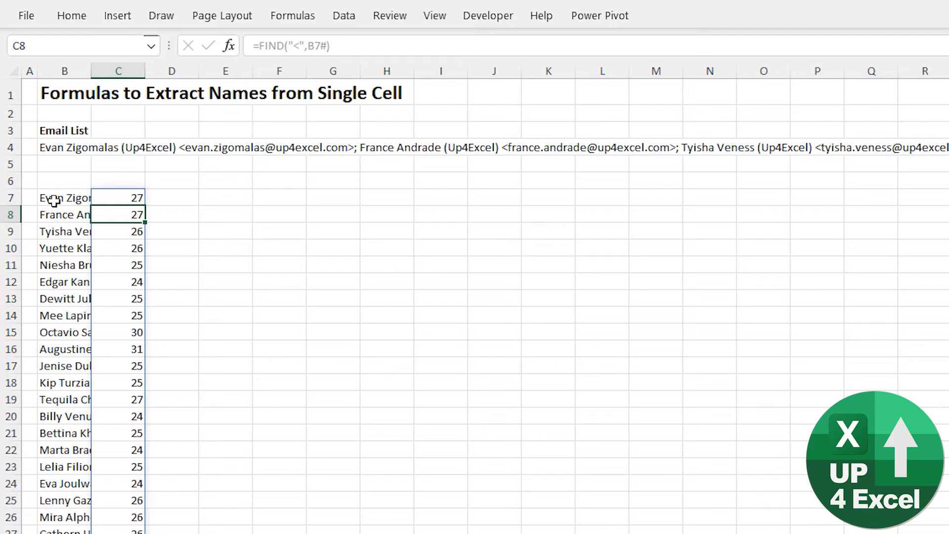
pyautogui.click(69, 144)
pyautogui.click(68, 197)
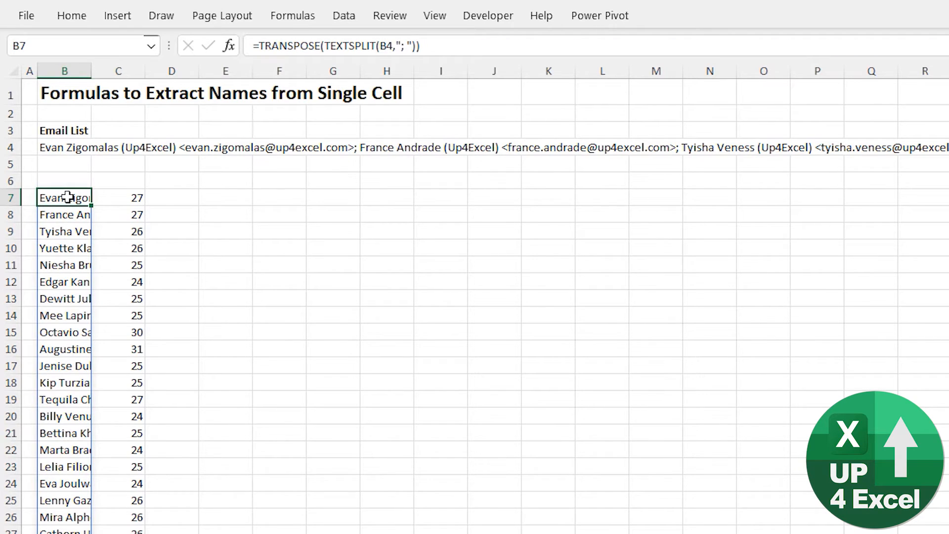
pyautogui.click(123, 198)
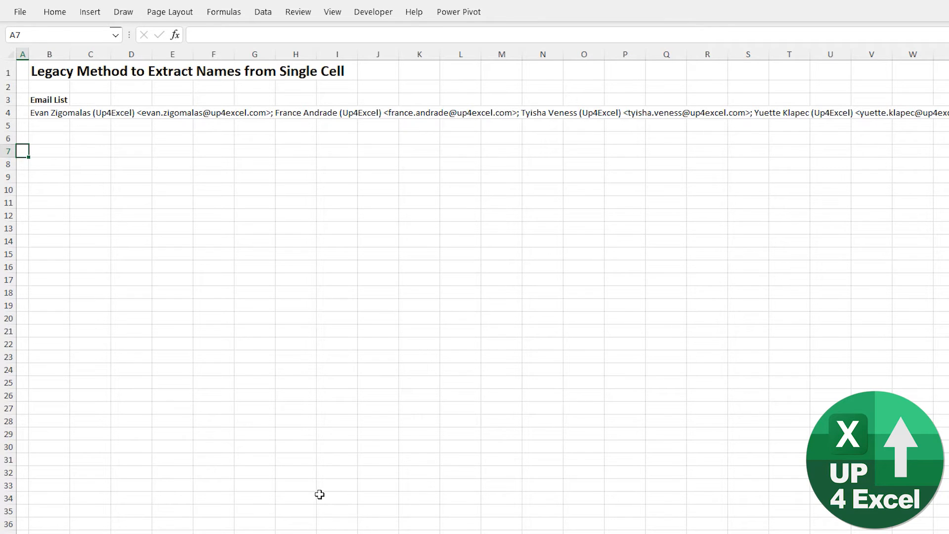
# Split the email list in B4 across row 4 with Text to Columns, as delimited data separated by semicolons
pyautogui.click(34, 115)
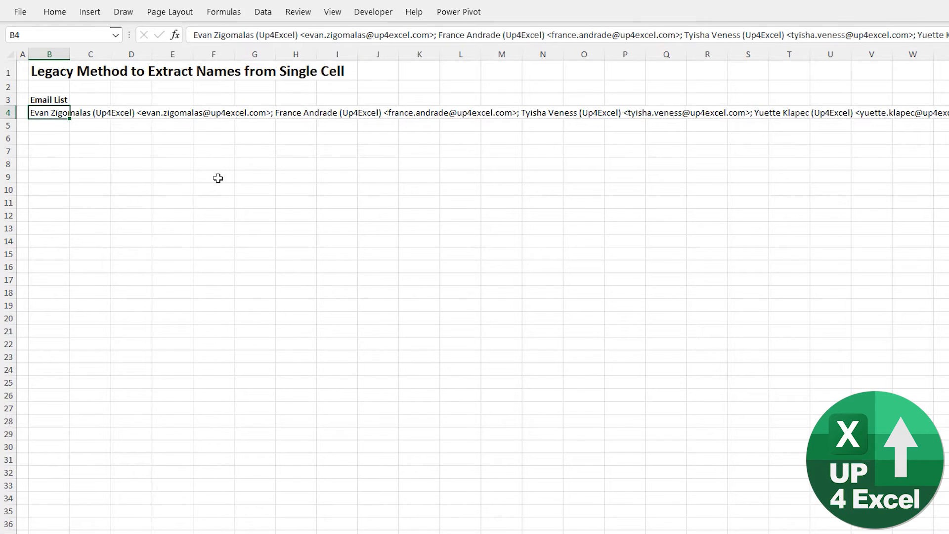
pyautogui.click(269, 18)
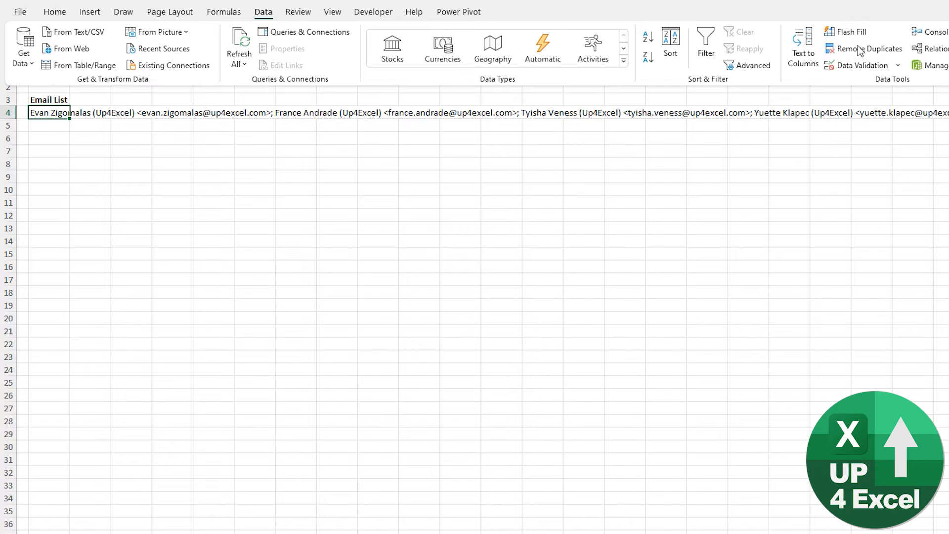
pyautogui.click(805, 55)
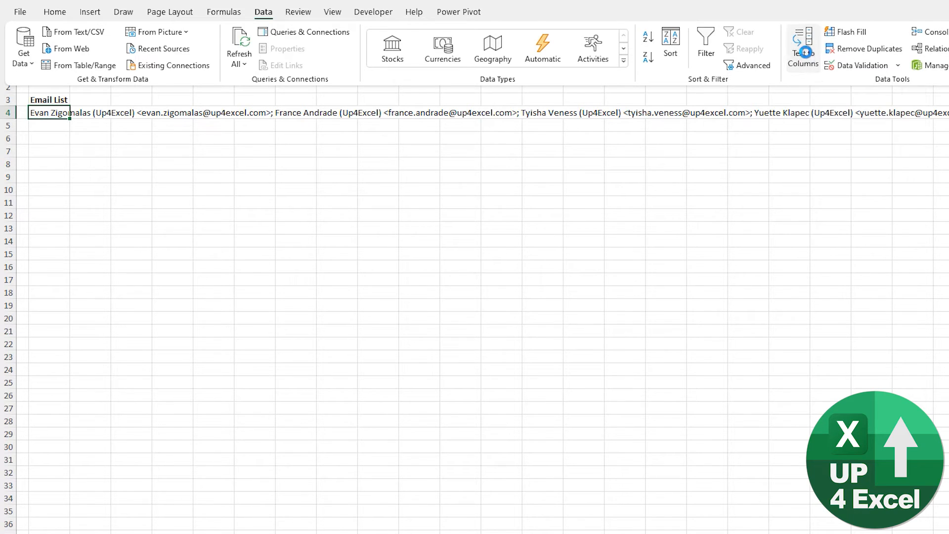
pyautogui.moveTo(359, 141); pyautogui.dragTo(261, 168)
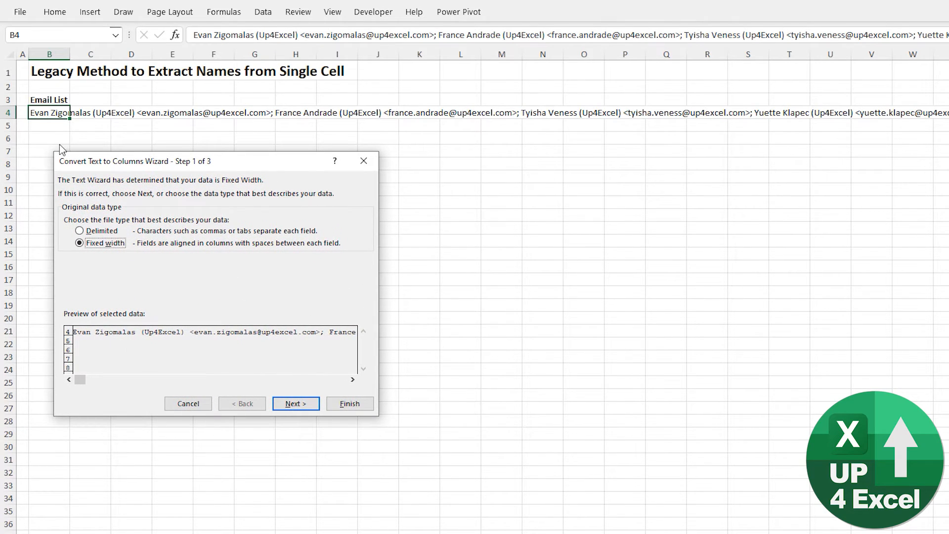
pyautogui.click(99, 230)
pyautogui.click(296, 404)
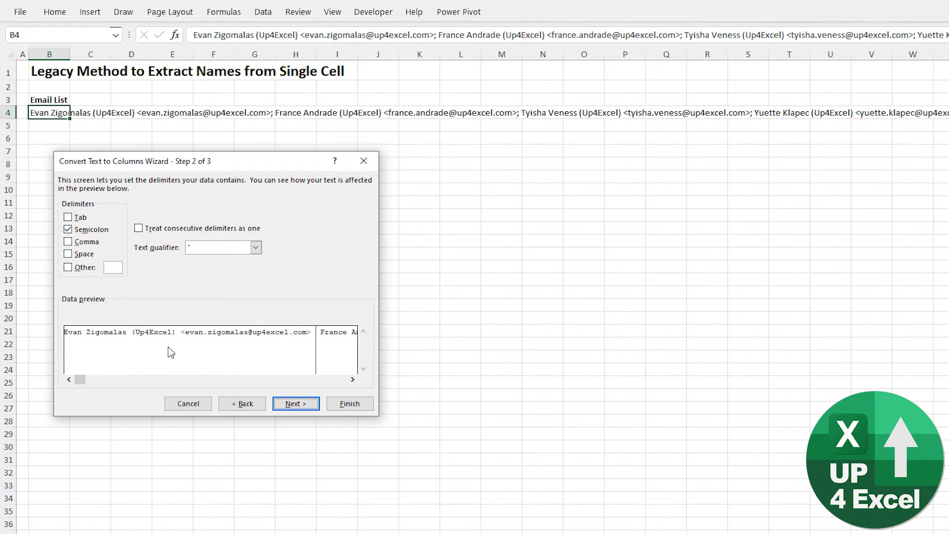
pyautogui.moveTo(82, 378); pyautogui.dragTo(144, 378)
pyautogui.click(237, 382)
pyautogui.click(283, 382)
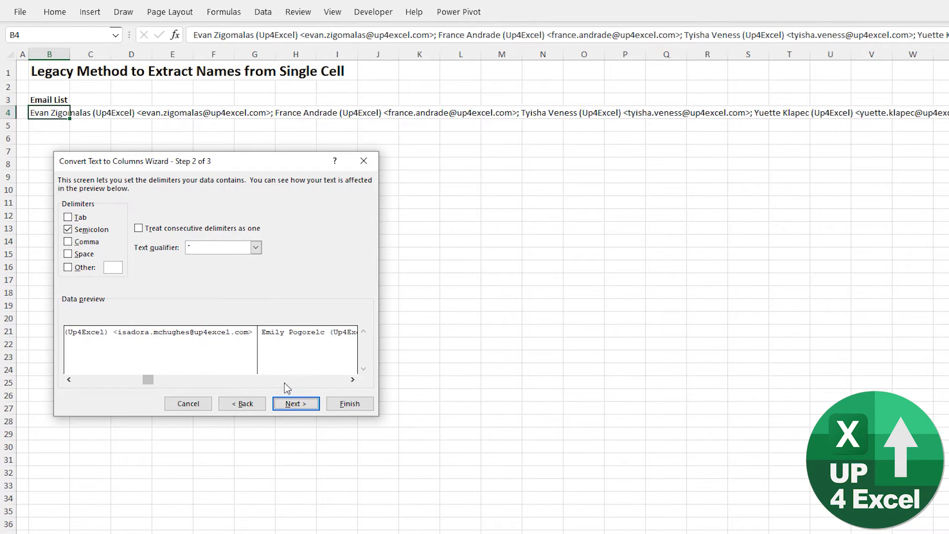
pyautogui.click(283, 382)
pyautogui.click(348, 404)
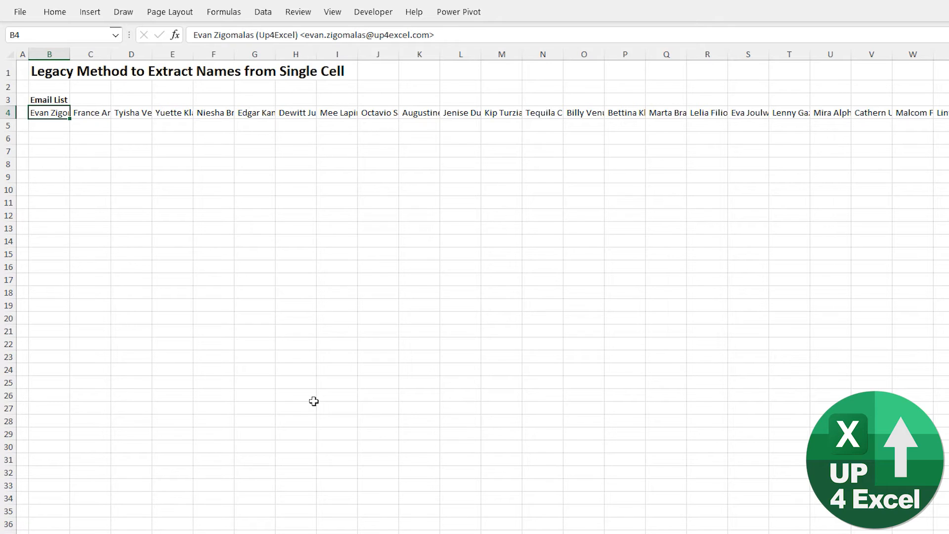
# Copy all the split entries in row 4 and paste them transposed down column B from B8
pyautogui.hotkey('ctrl', 'shift', 'Right')
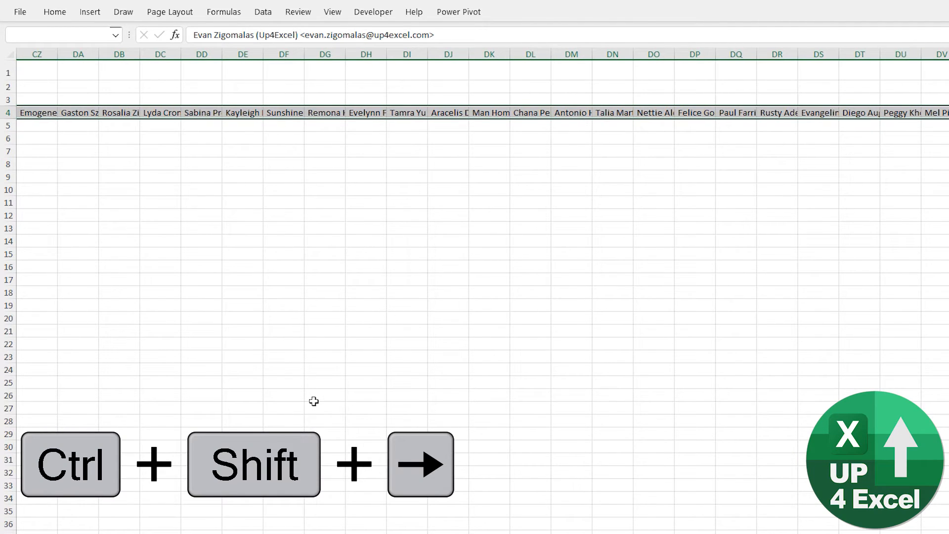
pyautogui.hotkey('ctrl', 'c')
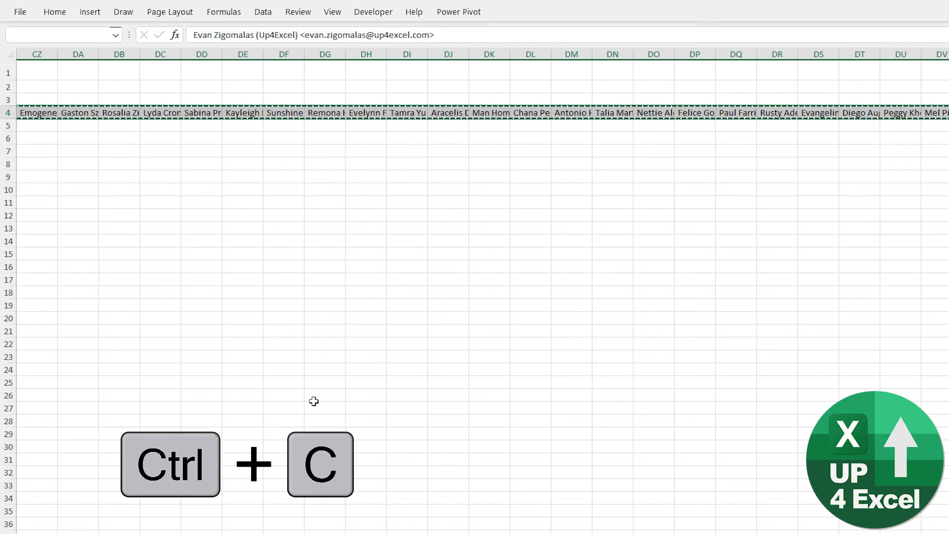
pyautogui.press('Left')
pyautogui.rightClick(49, 164)
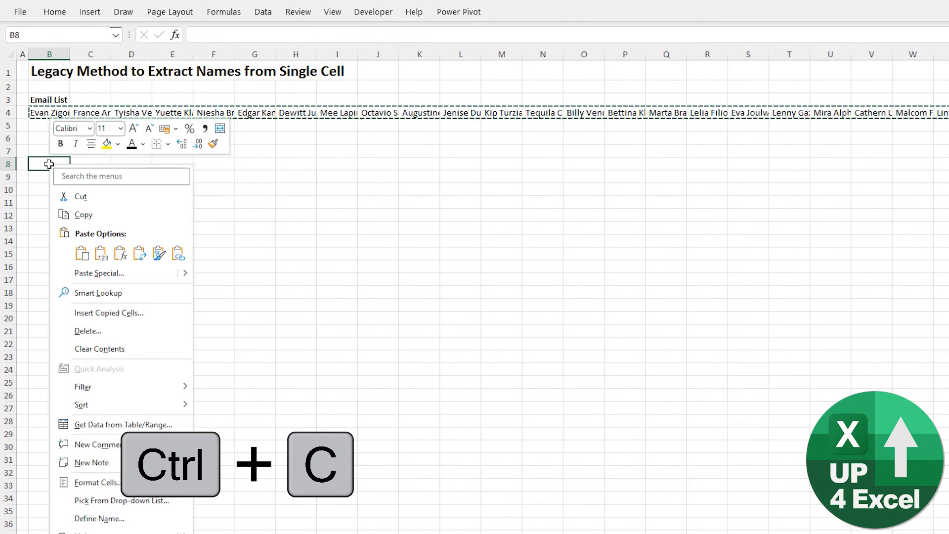
pyautogui.click(101, 273)
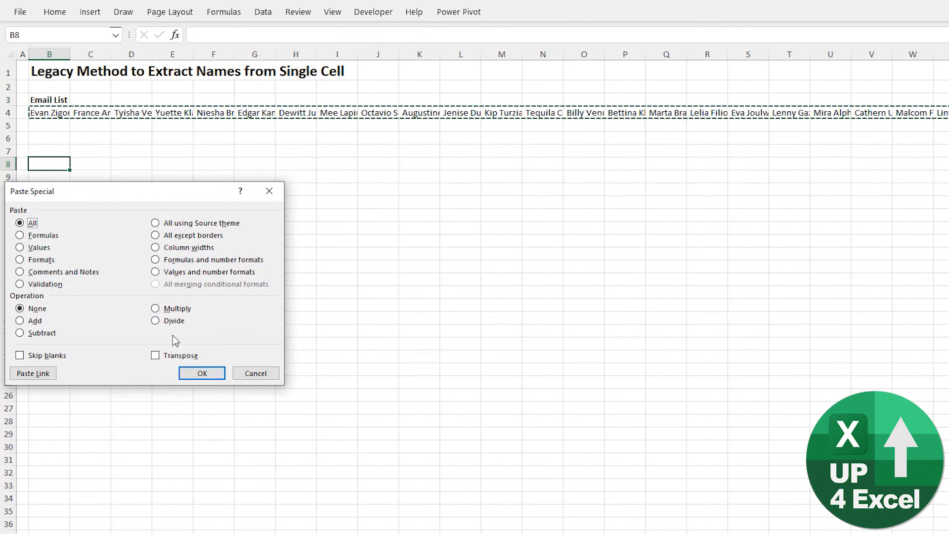
pyautogui.click(176, 356)
pyautogui.click(184, 371)
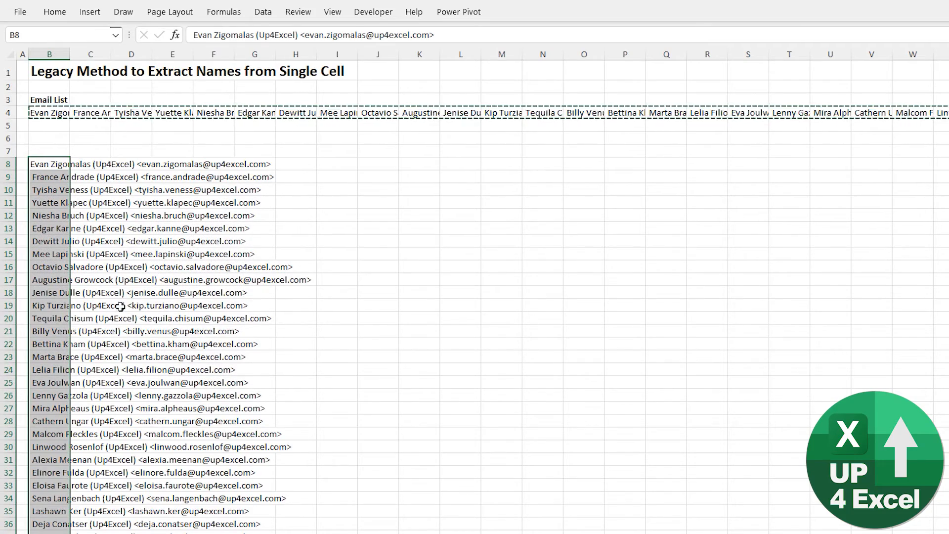
# Look through the transposed list in column B and examine how its first entries in B8 to B11 begin
pyautogui.scroll(-6, 118, 308)
pyautogui.scroll(6, 113, 311)
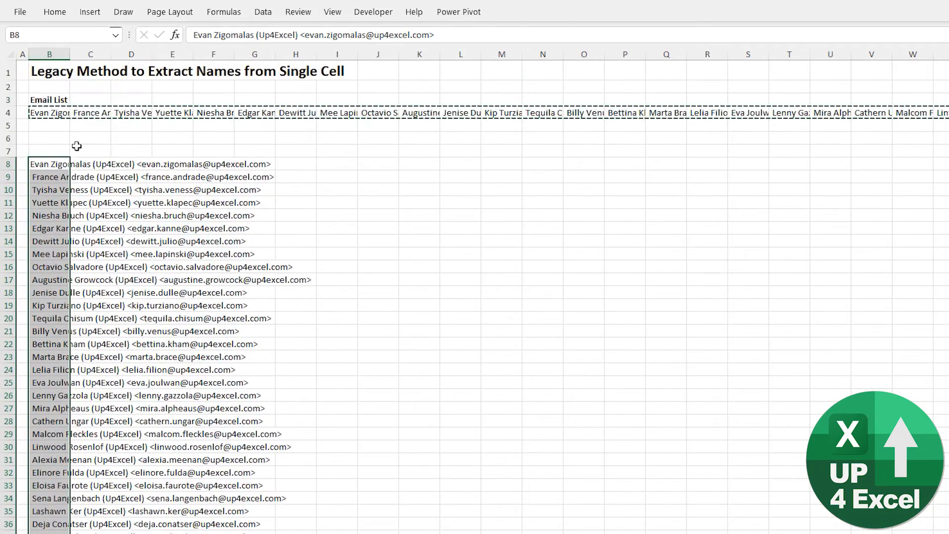
pyautogui.click(61, 166)
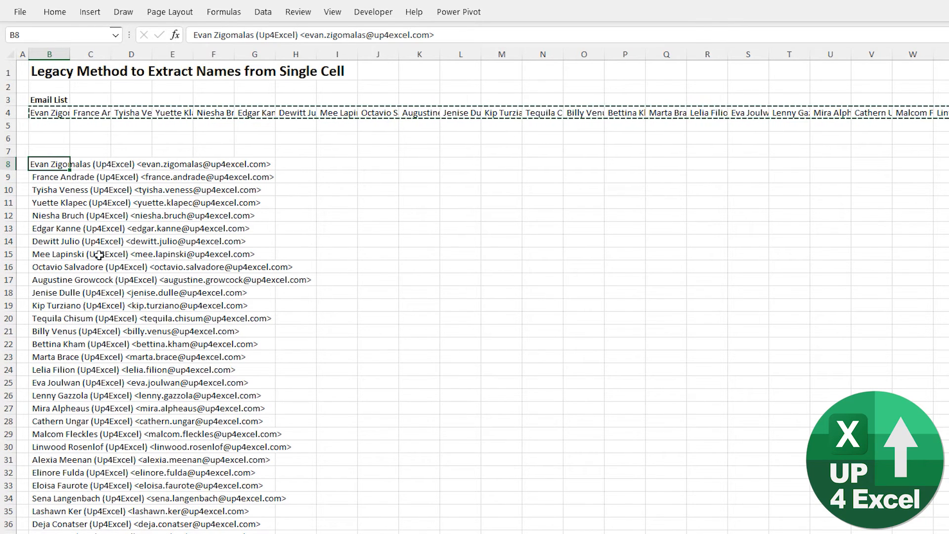
pyautogui.press('Down')
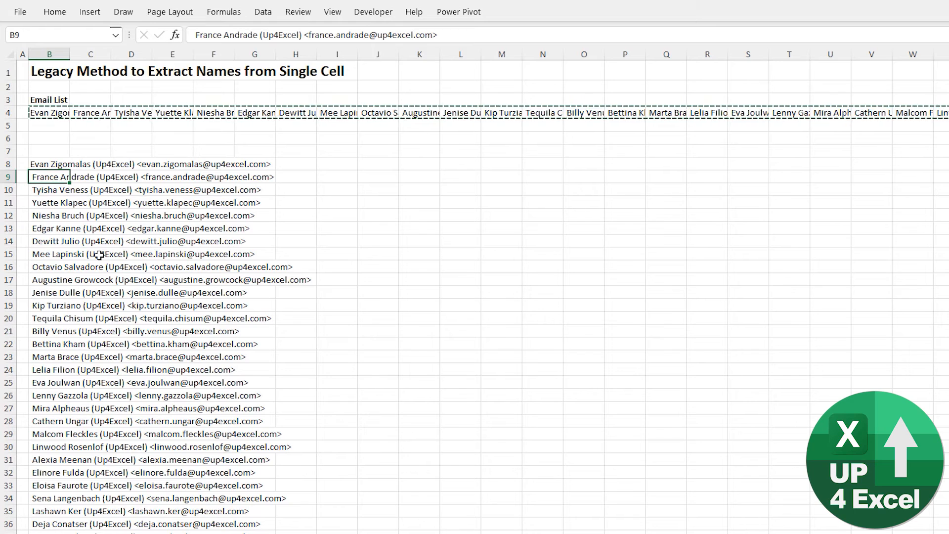
pyautogui.press('Down')
pyautogui.press('Down')
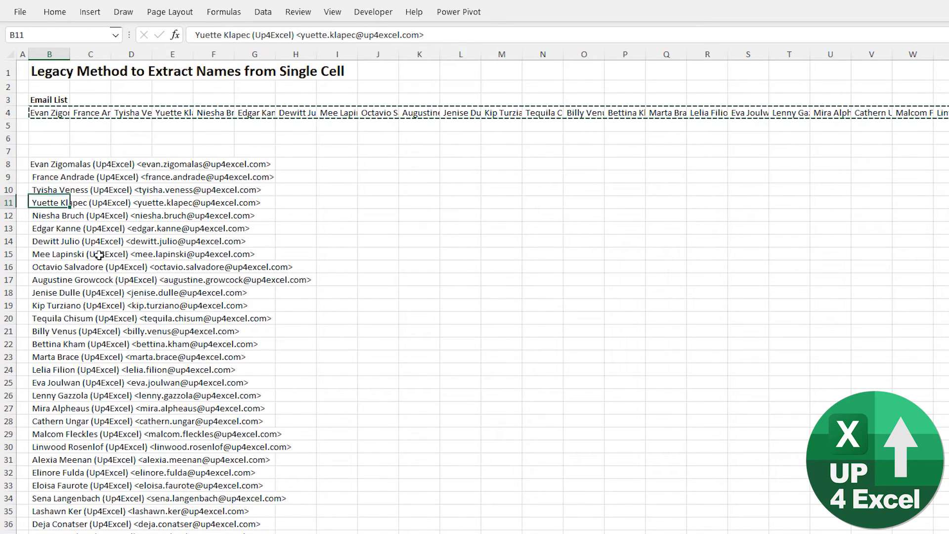
pyautogui.press('Up')
pyautogui.press('Up')
pyautogui.press('Up')
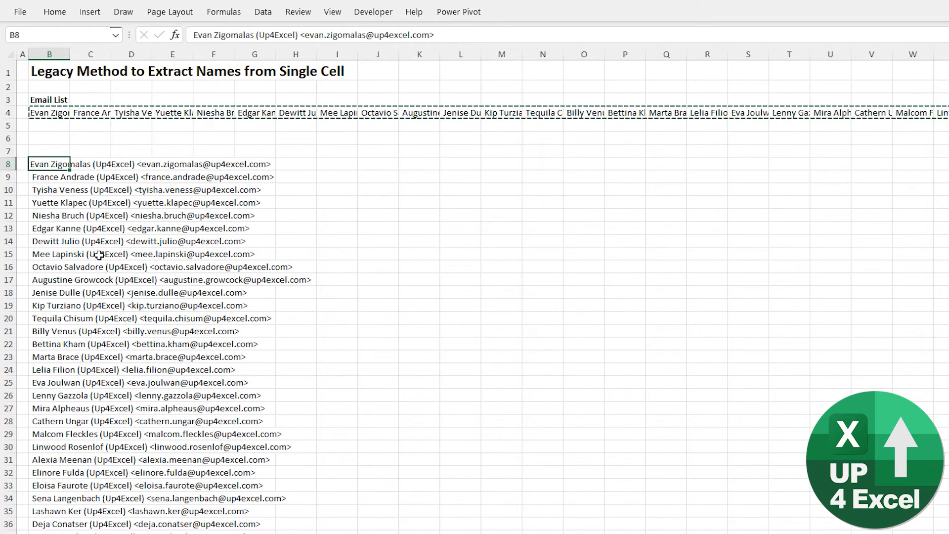
# Enter =TRIM(B9) in C9 to remove the leading space from the adjacent entry
pyautogui.press('Right')
pyautogui.press('Down')
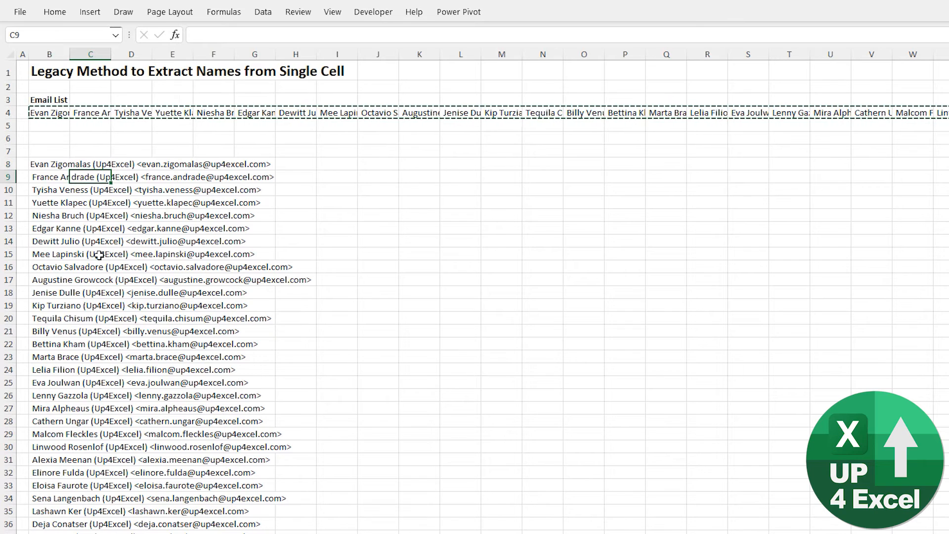
pyautogui.write('=trim')
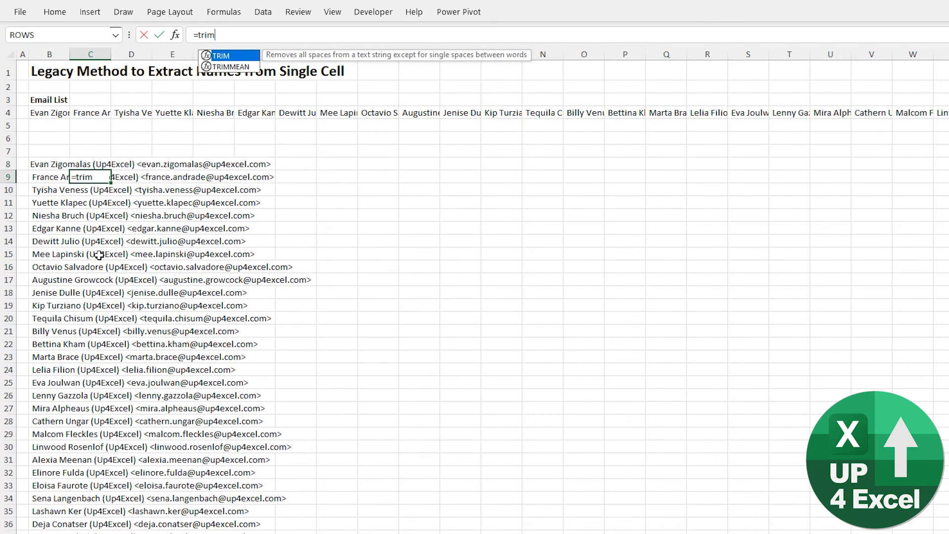
pyautogui.press('Tab')
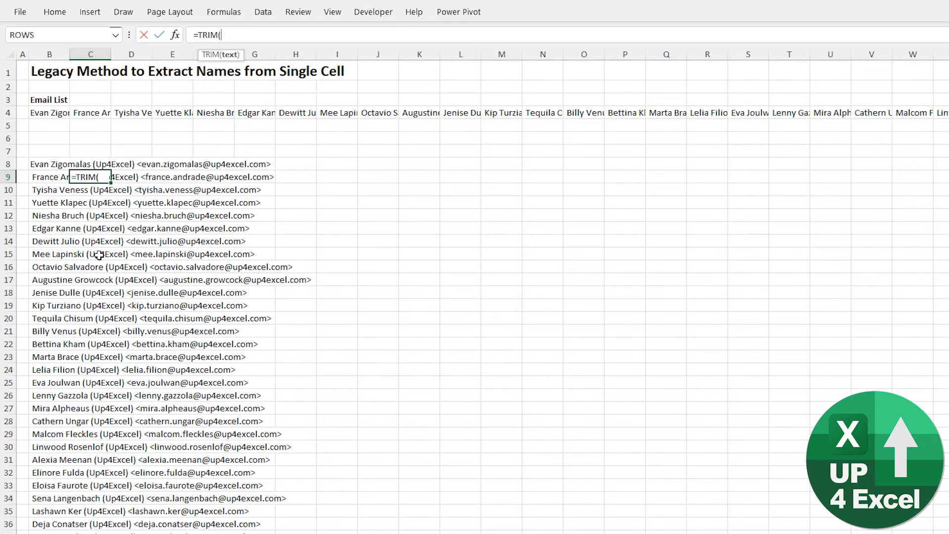
pyautogui.press('Left')
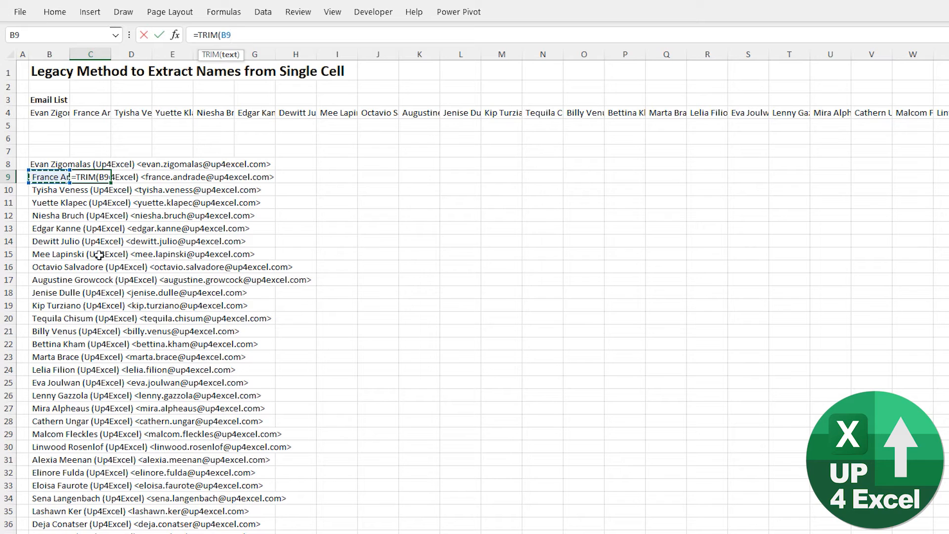
pyautogui.write(')')
pyautogui.press('Return')
pyautogui.press('Up')
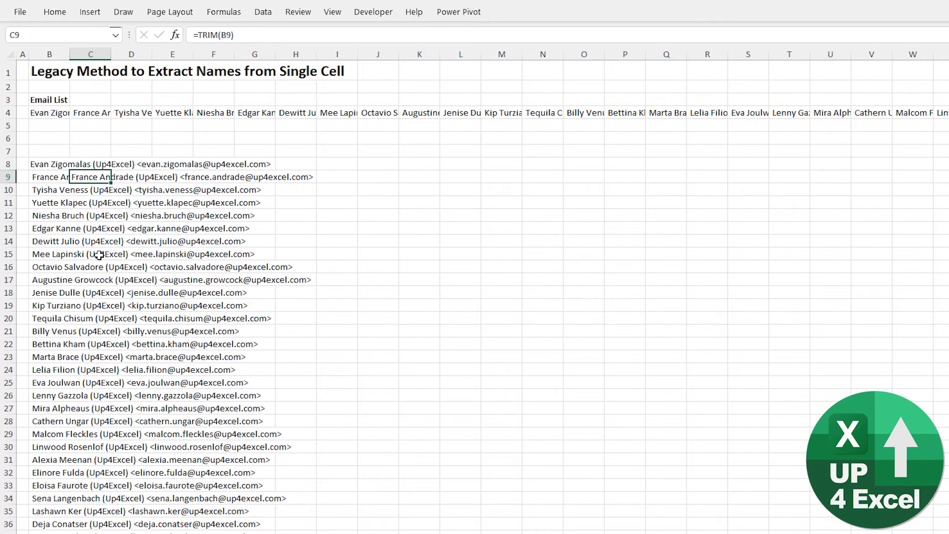
# Fill the TRIM formula from C9 down column C alongside the list, and copy it up into C8
pyautogui.doubleClick(112, 183)
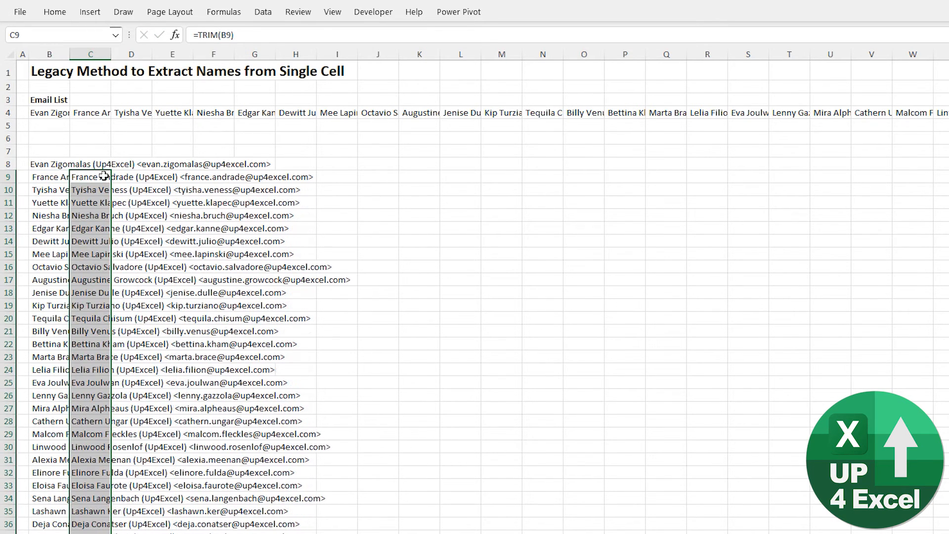
pyautogui.click(99, 177)
pyautogui.hotkey('ctrl', 'c')
pyautogui.click(103, 168)
pyautogui.hotkey('ctrl', 'v')
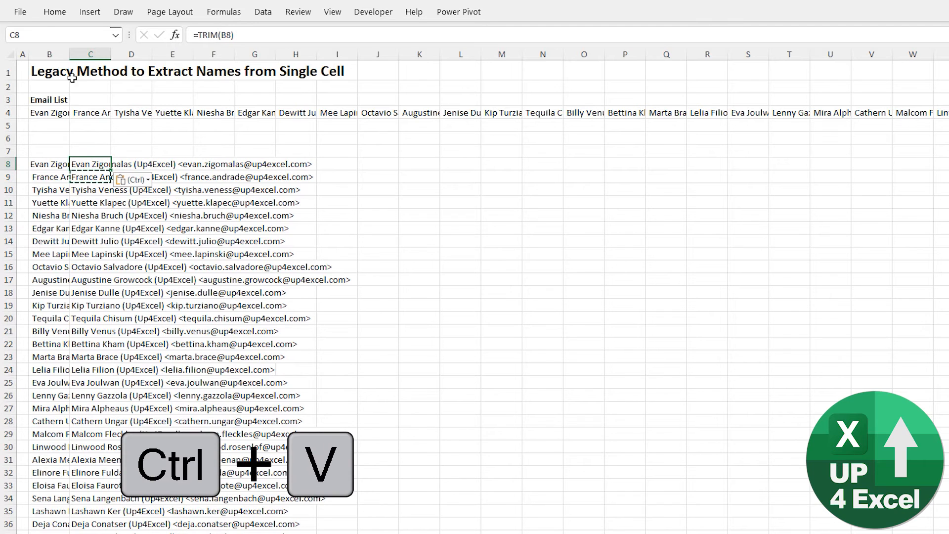
# Auto-fit the widths of columns B and C so the original and trimmed entries show in full
pyautogui.click(79, 54)
pyautogui.doubleClick(69, 59)
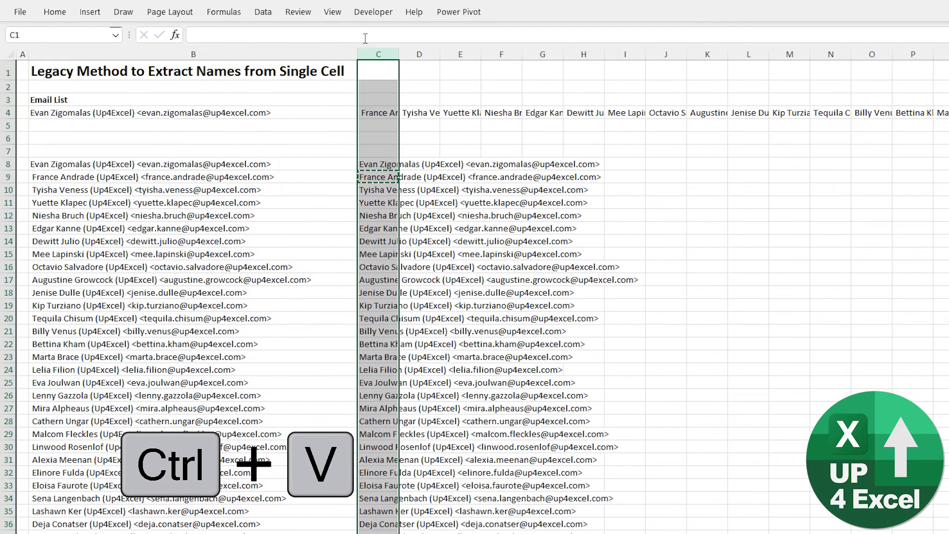
pyautogui.doubleClick(399, 54)
pyautogui.click(430, 204)
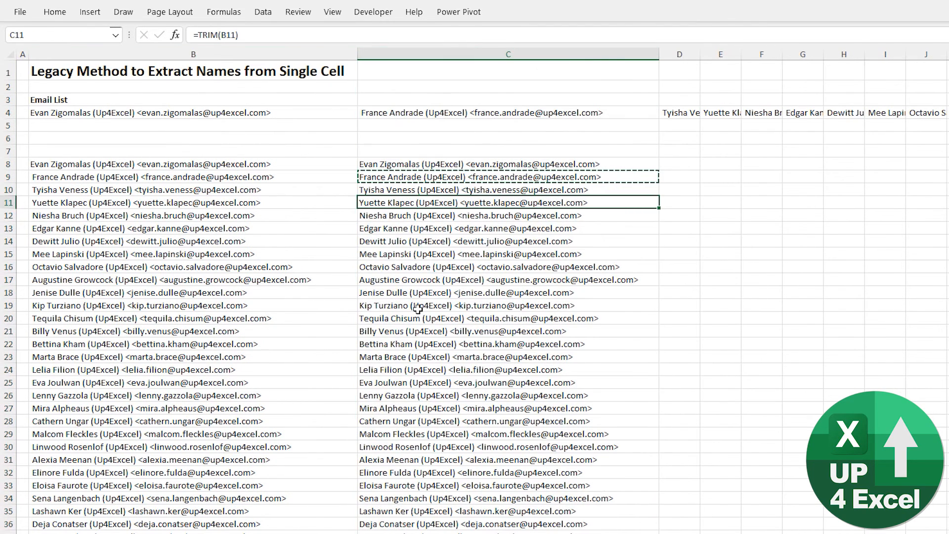
pyautogui.scroll(-2, 420, 316)
pyautogui.scroll(2, 422, 296)
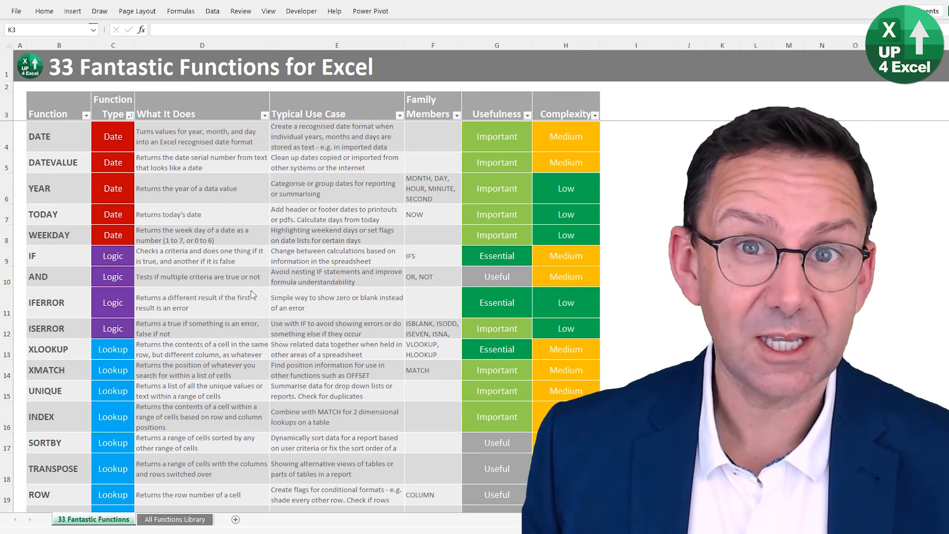
# Look through the 33 Fantastic Functions table, examining the function types, descriptions, typical use cases, family members, usefulness and complexity ratings
pyautogui.scroll(-2, 205, 254)
pyautogui.scroll(2, 175, 213)
pyautogui.click(72, 147)
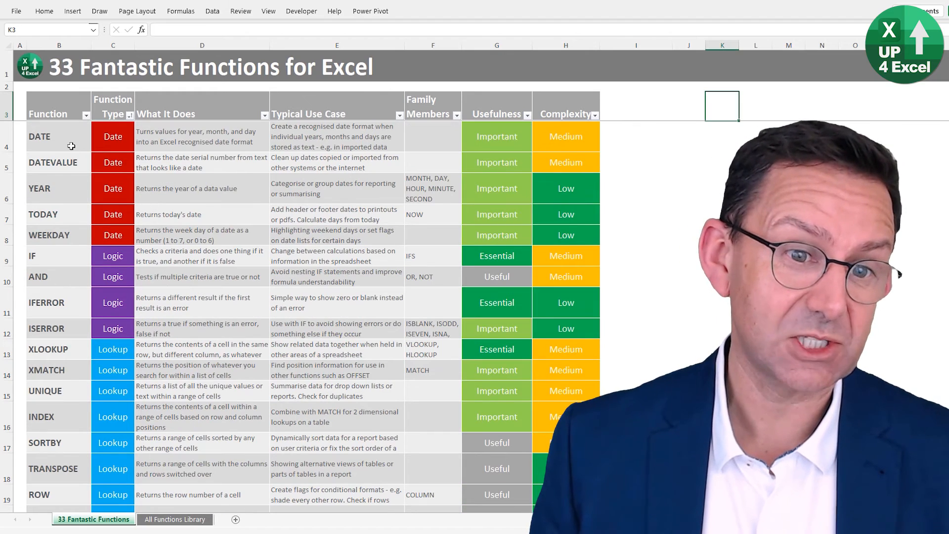
pyautogui.scroll(-3, 101, 229)
pyautogui.scroll(-1, 101, 229)
pyautogui.click(112, 193)
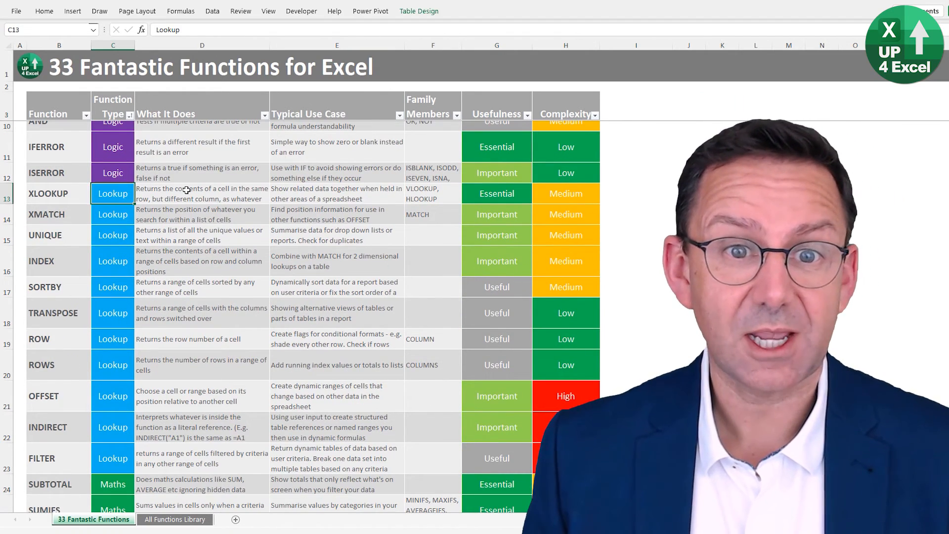
pyautogui.click(186, 189)
pyautogui.click(325, 181)
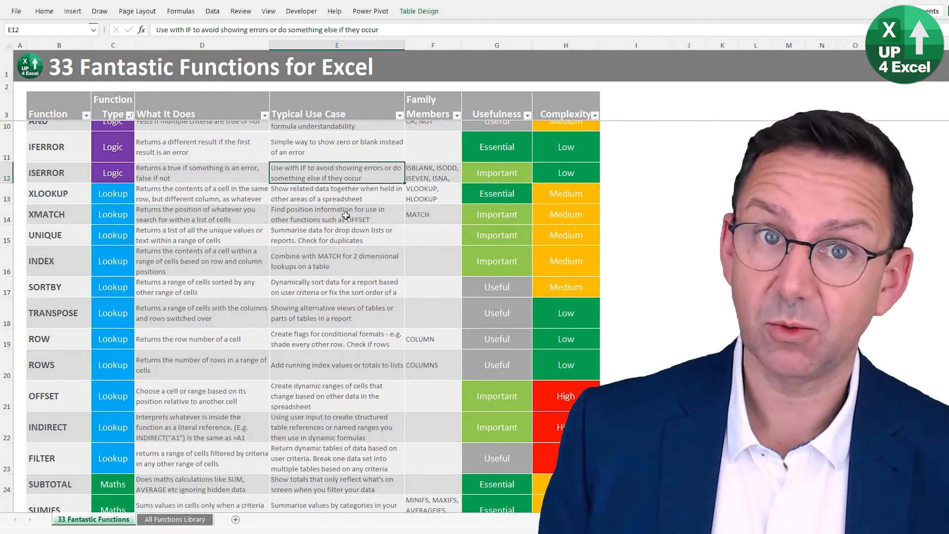
pyautogui.click(429, 180)
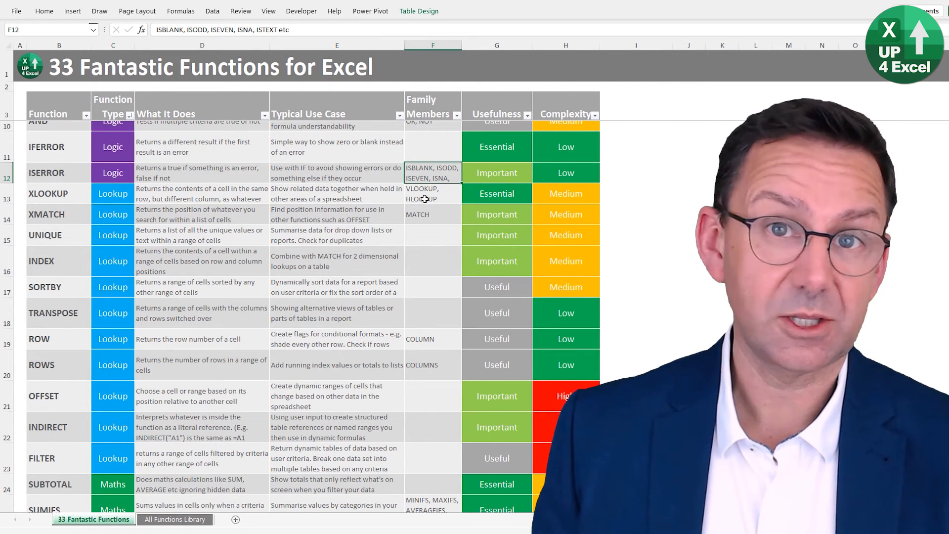
pyautogui.click(503, 214)
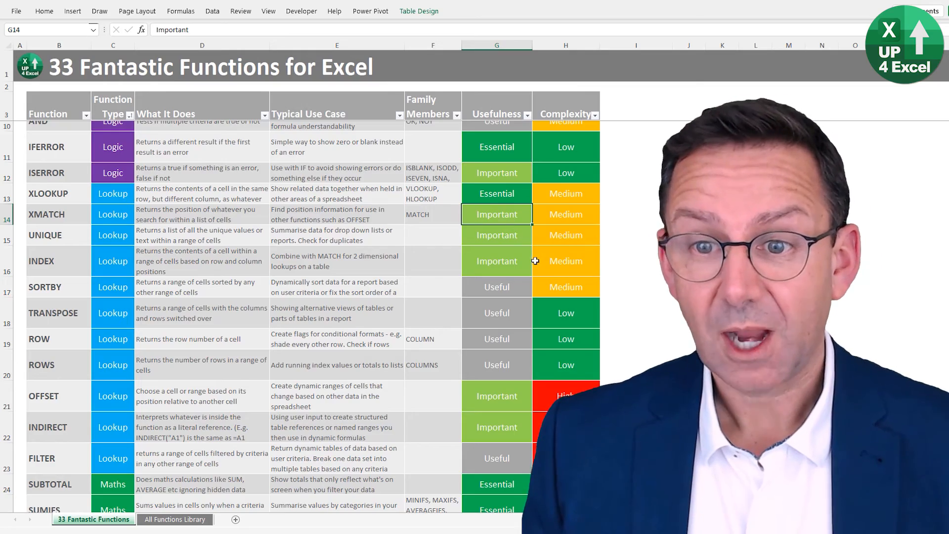
pyautogui.scroll(-1, 535, 260)
pyautogui.scroll(3, 535, 260)
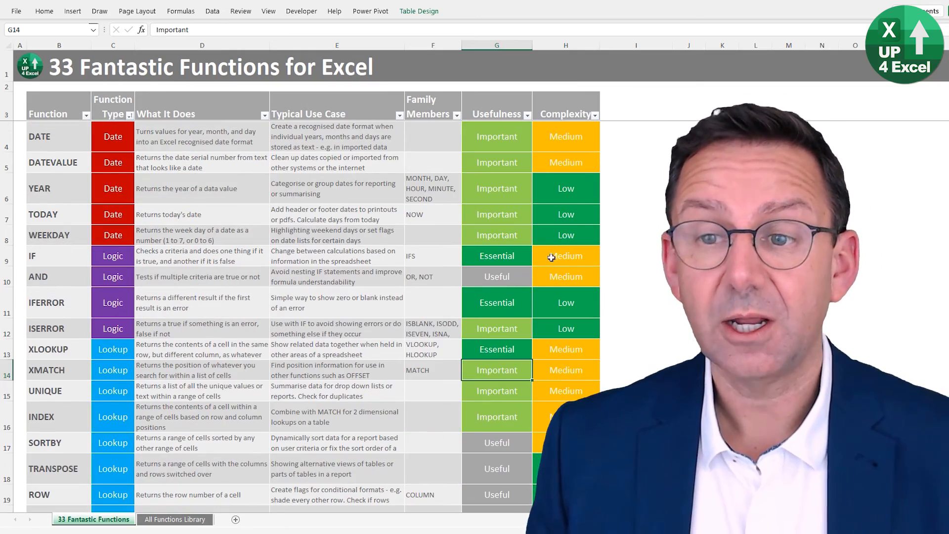
pyautogui.click(551, 258)
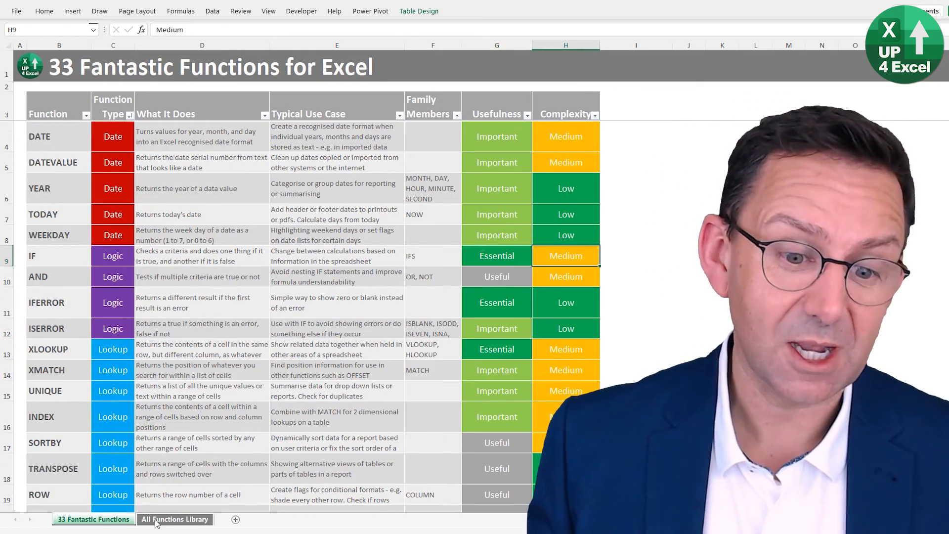
# Open the All Functions Library sheet and look through its list of Excel functions and their Microsoft descriptions
pyautogui.click(153, 518)
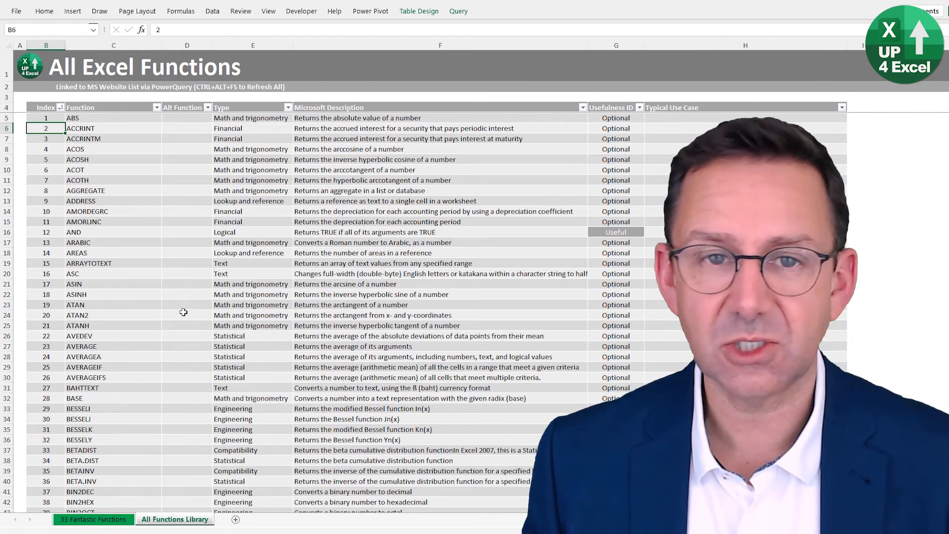
pyautogui.click(374, 180)
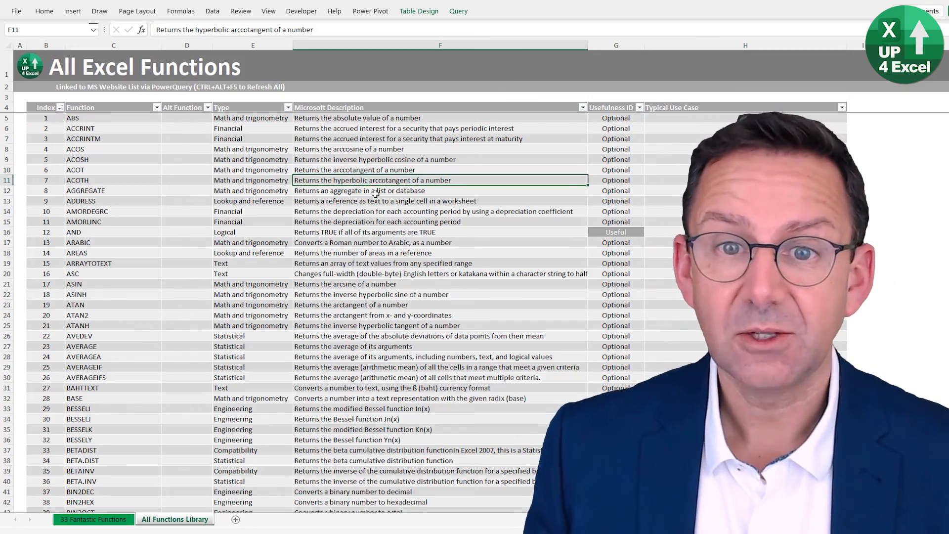
pyautogui.scroll(-3, 388, 247)
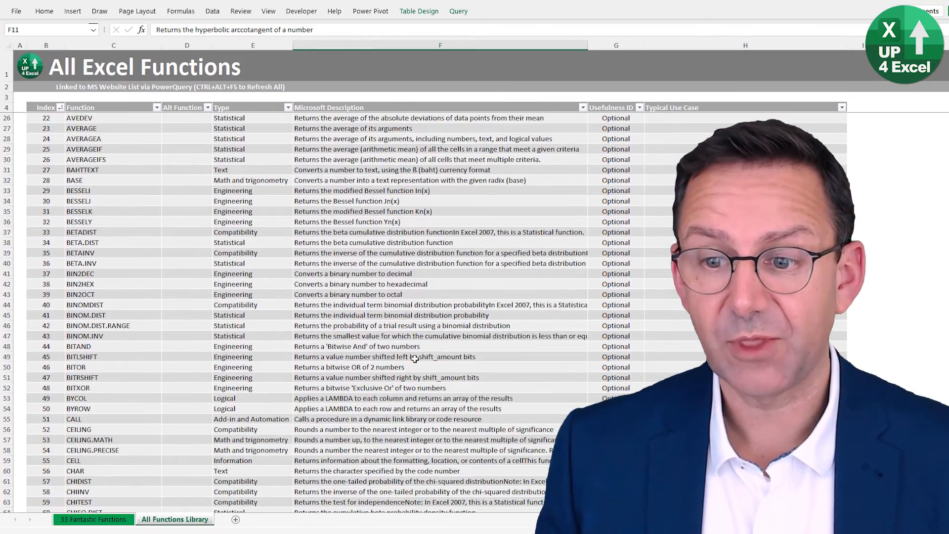
pyautogui.scroll(3, 444, 367)
pyautogui.scroll(-12, 620, 282)
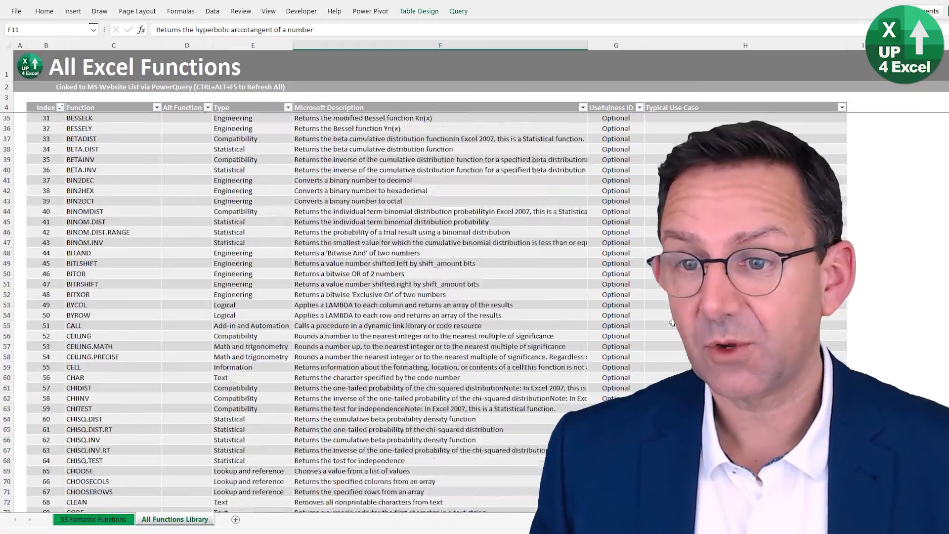
# Page down and back up through the Usefulness ID column to examine how the library's functions are rated
pyautogui.click(619, 277)
pyautogui.scroll(-6, 640, 316)
pyautogui.press('pagedown')
pyautogui.press('pagedown')
pyautogui.press('pagedown')
pyautogui.press('pagedown')
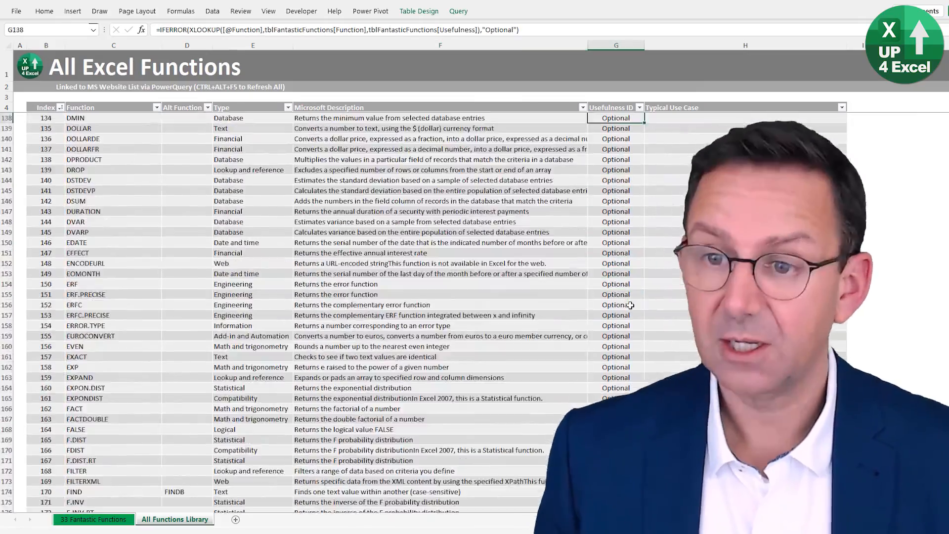
pyautogui.press('pageup')
pyautogui.press('pagedown')
pyautogui.press('pageup')
pyautogui.press('pageup')
pyautogui.press('pageup')
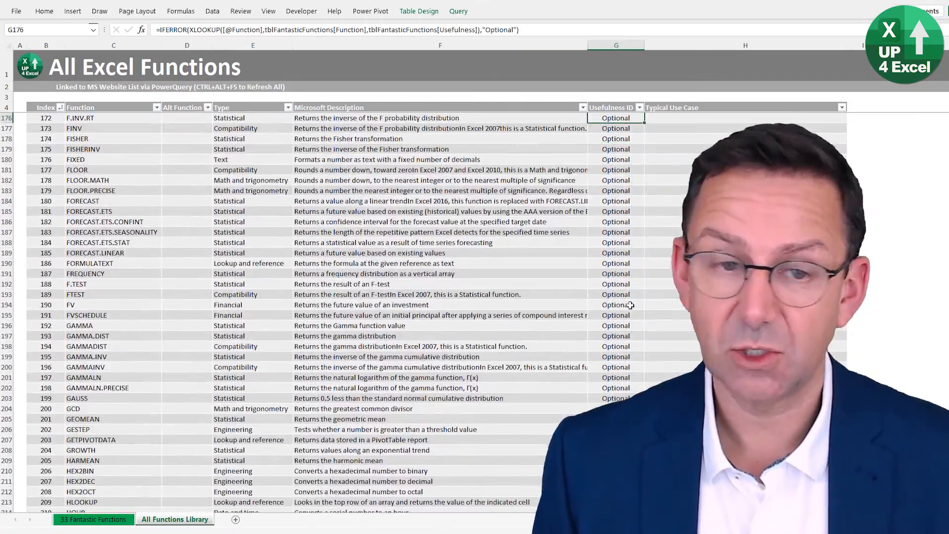
pyautogui.hotkey('ctrl', 'pageup')
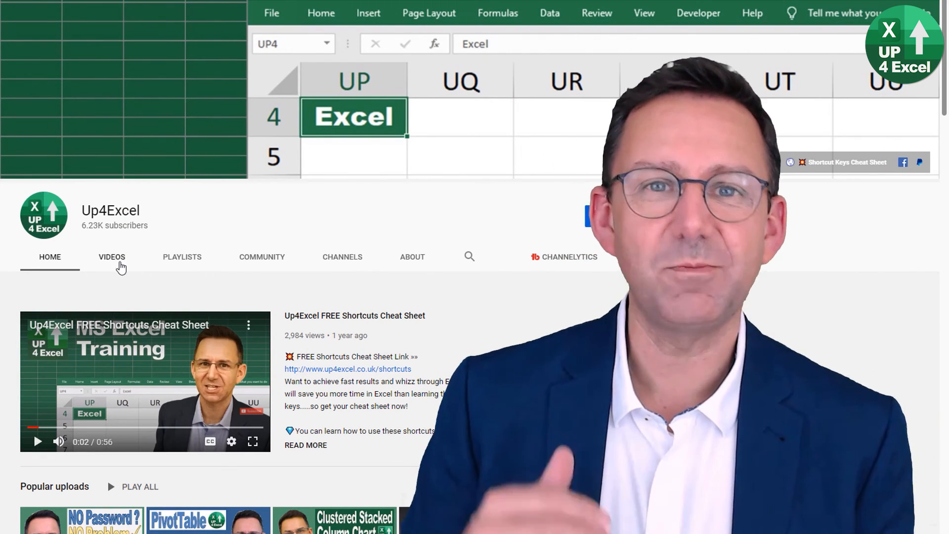
# On the Up4Excel YouTube channel page, open the list of uploaded videos and browse through it
pyautogui.click(117, 263)
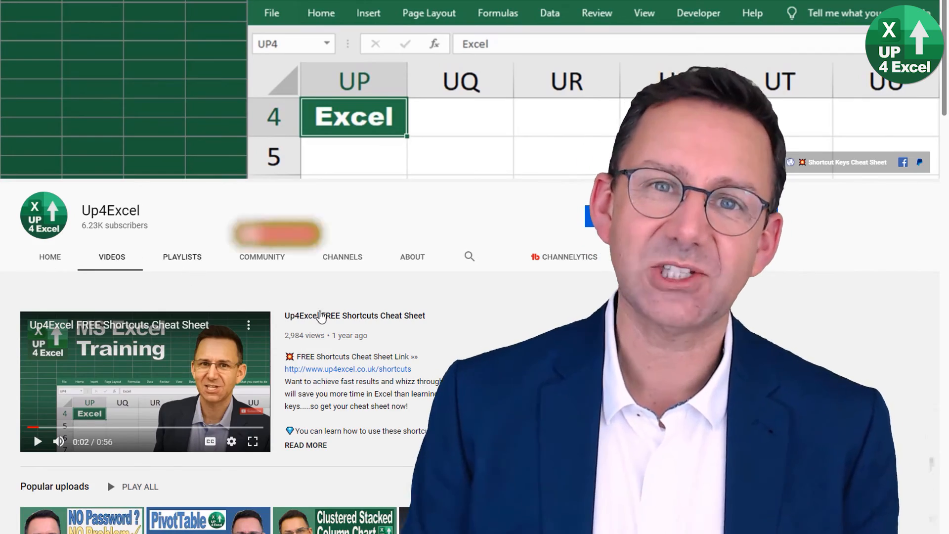
pyautogui.scroll(-6, 404, 299)
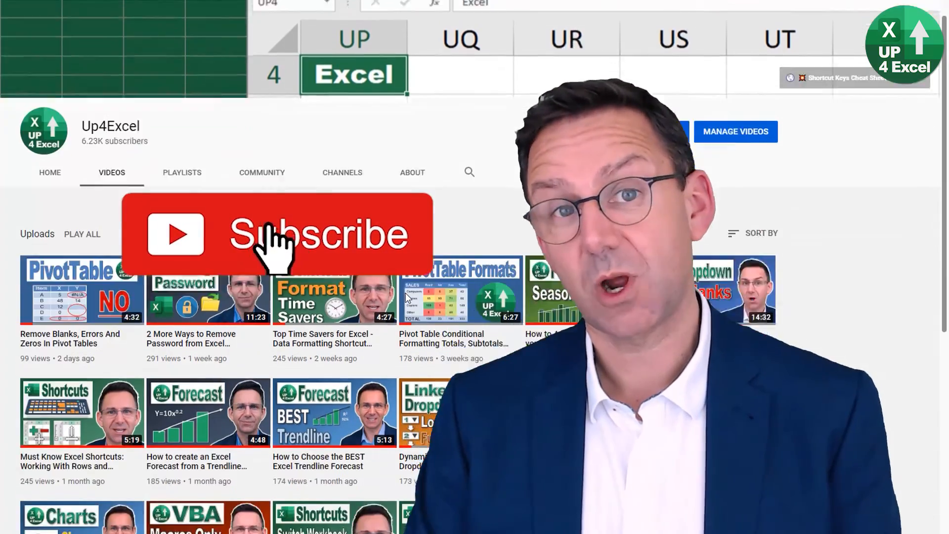
pyautogui.scroll(-3, 406, 299)
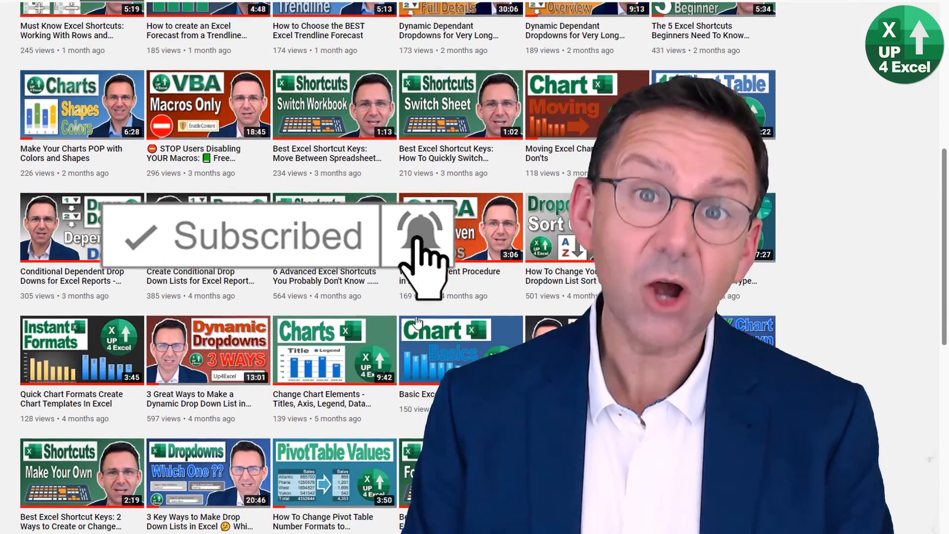
pyautogui.scroll(8, 422, 344)
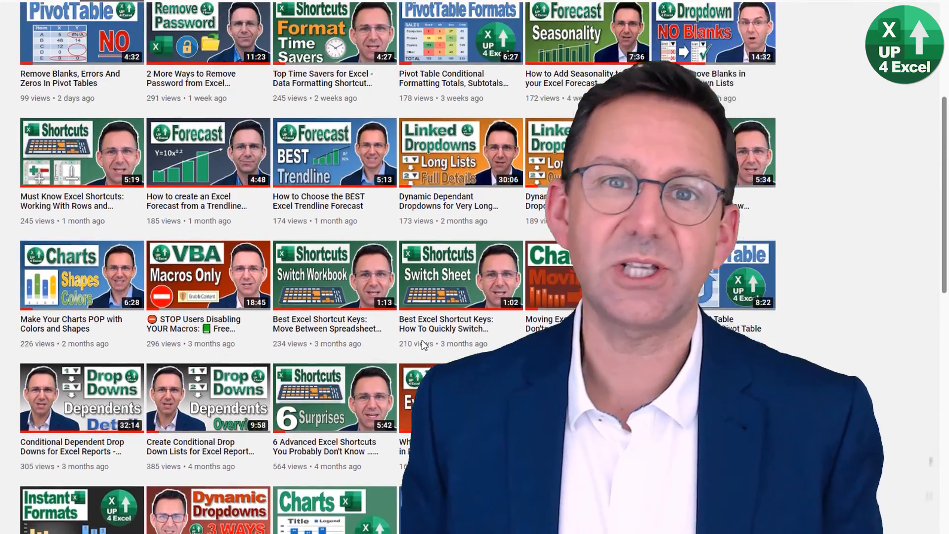